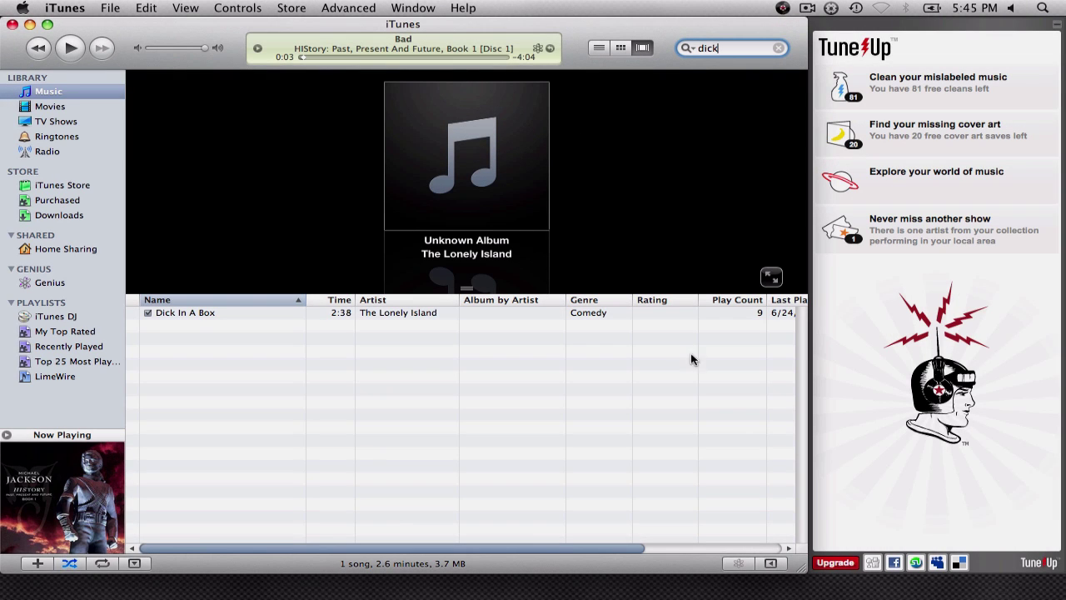
- Select the Dick In A Box track in the filtered Lonely Island song list
left_click(782, 8)
left_click(781, 7)
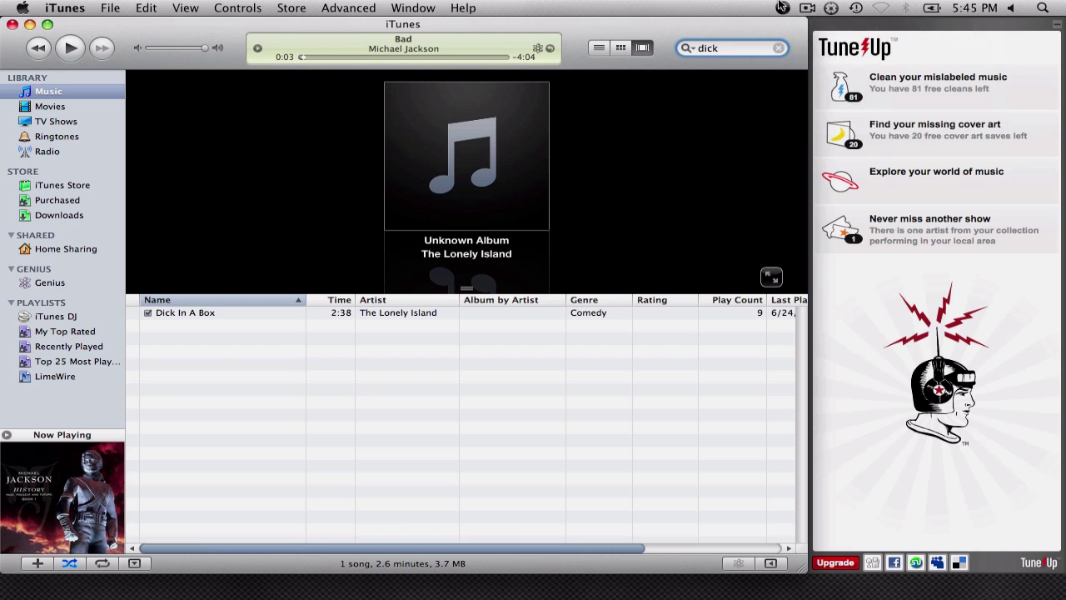
mouse_move(734, 596)
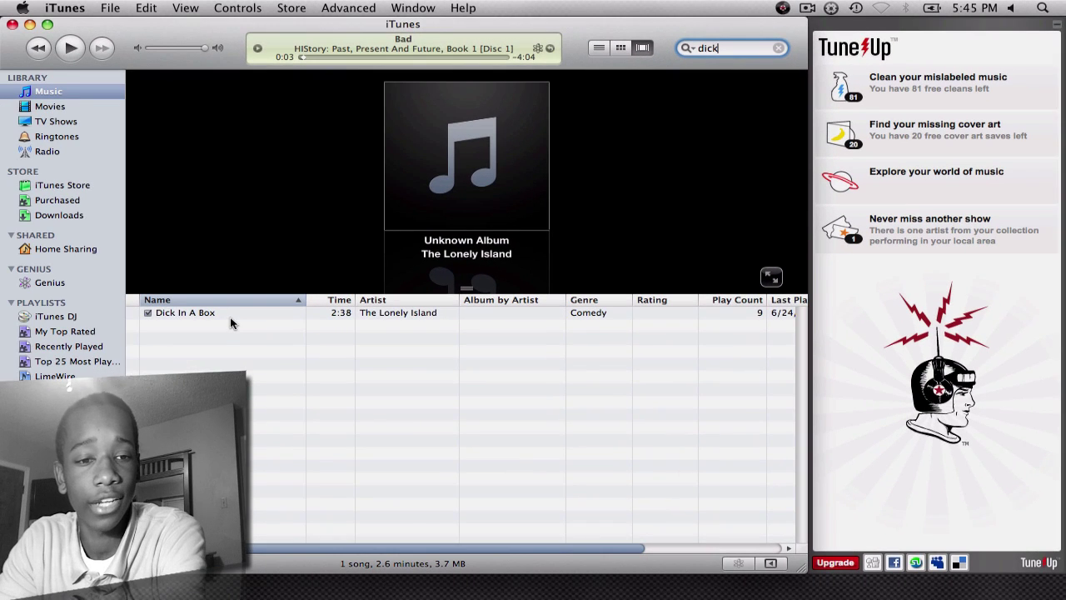
left_click(230, 315)
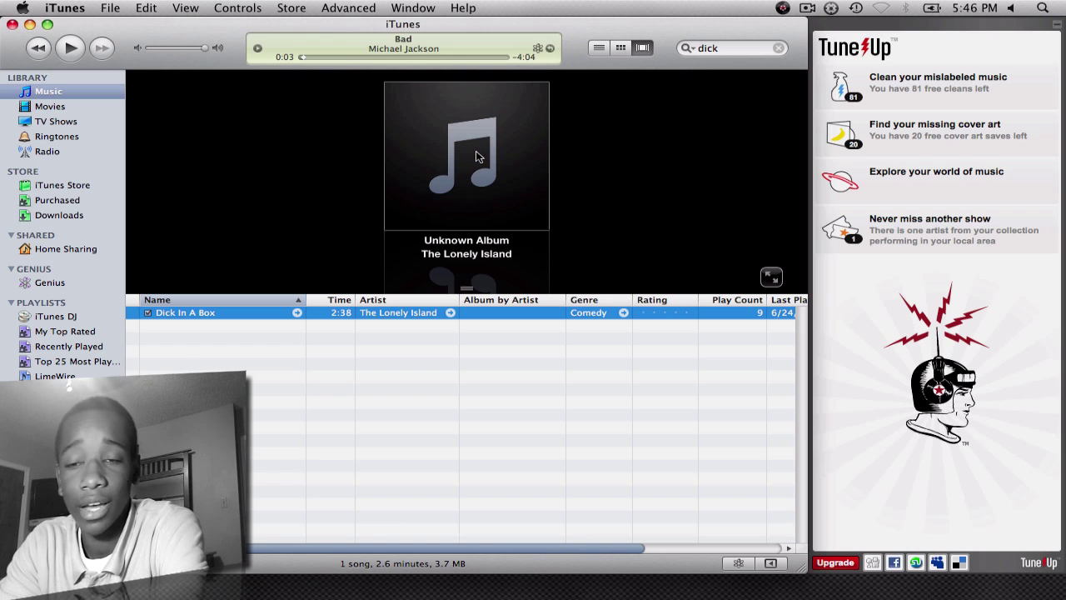
- Preview TuneUp's Cover Art, Tuniverse and Concerts tabs, then return to Clean and reselect Dick In A Box
left_click(867, 96)
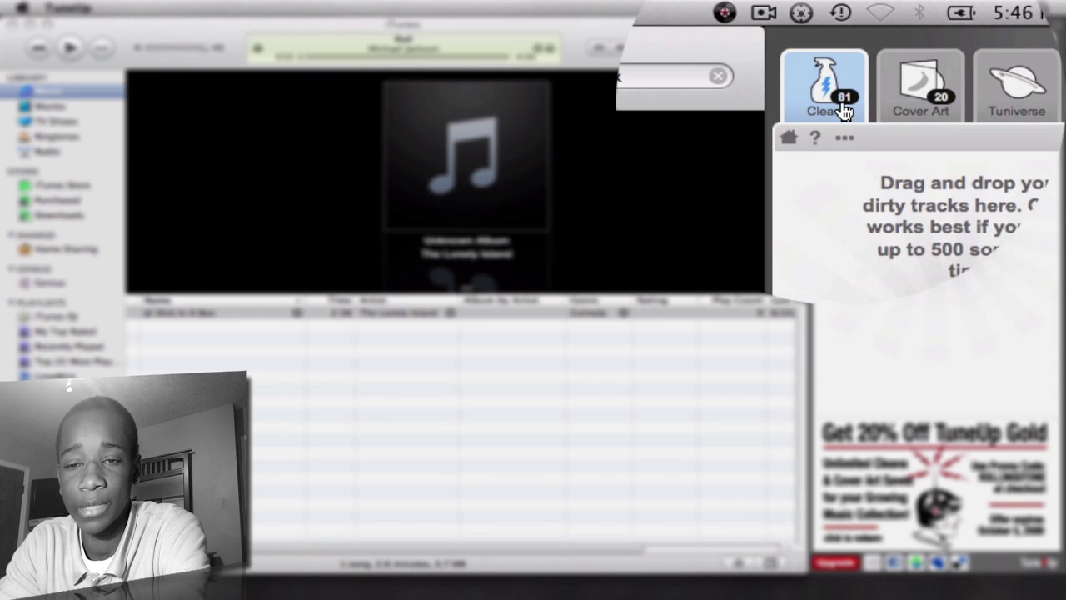
left_click(842, 109)
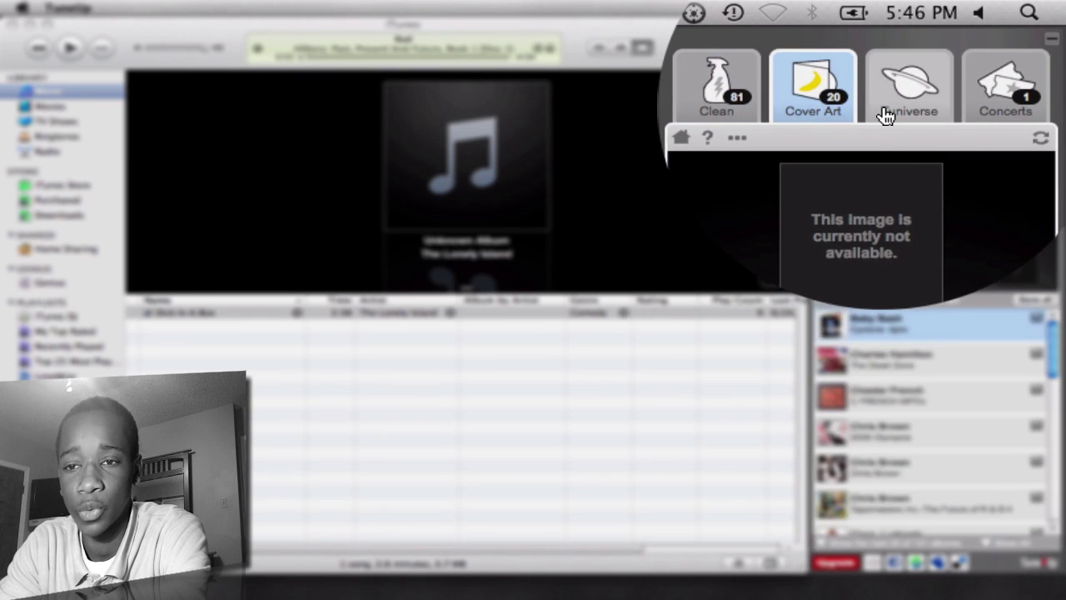
left_click(906, 92)
left_click(996, 88)
left_click(868, 52)
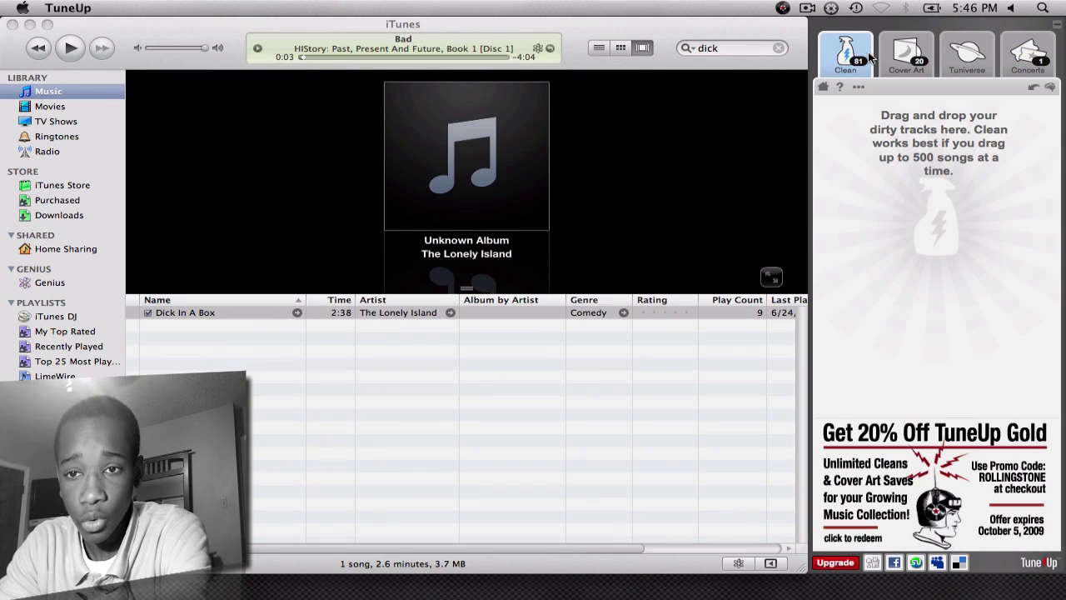
left_click(407, 314)
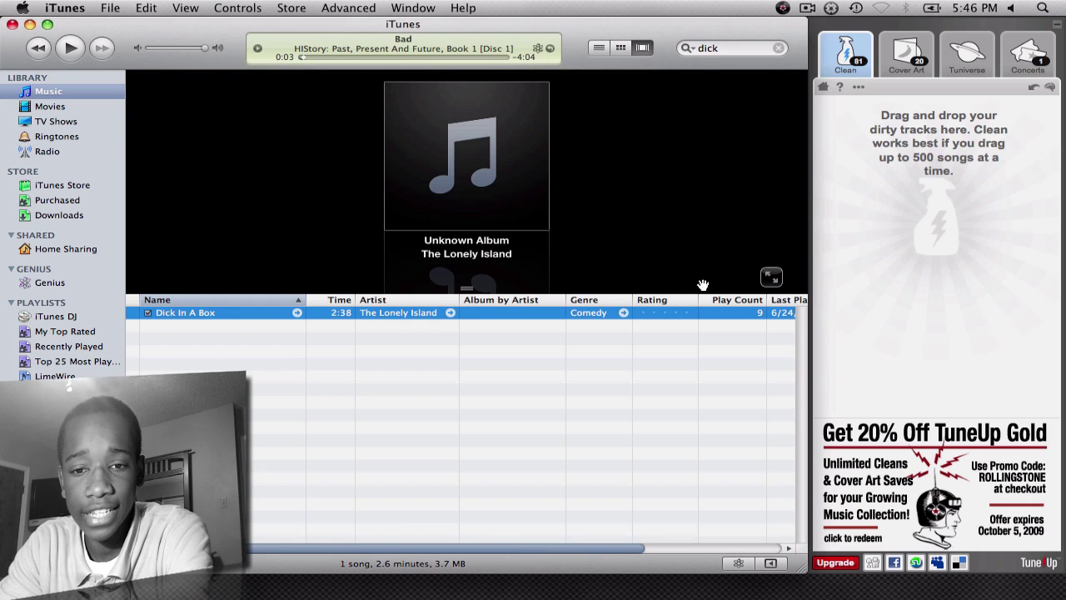
- Clean Dick In A Box in TuneUp, saving Incredibad album details and cover art, and rate it four stars
left_click_drag(403, 312, 927, 238)
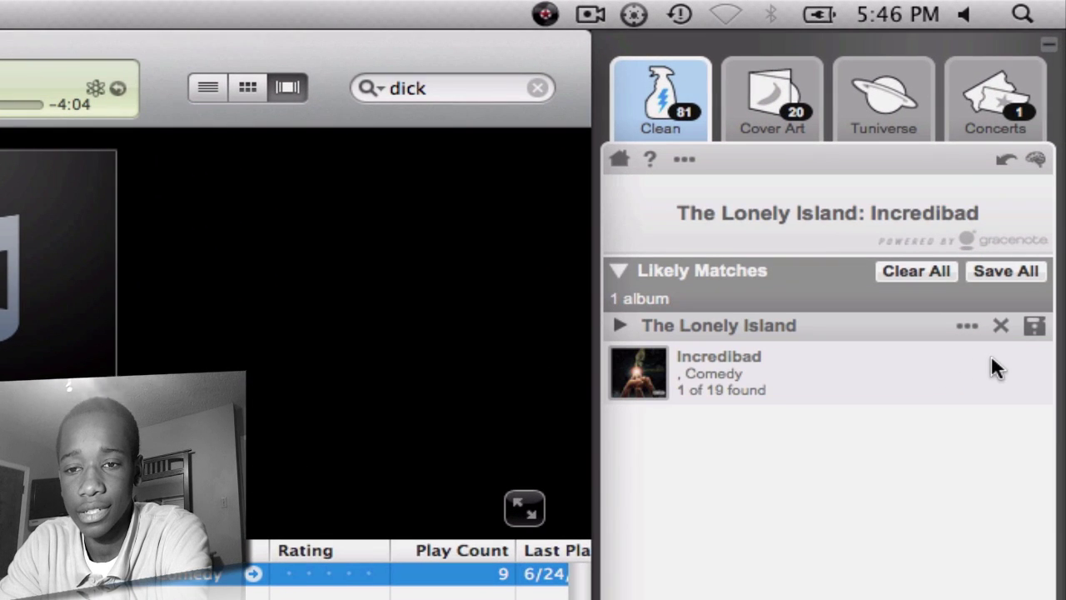
left_click(1018, 270)
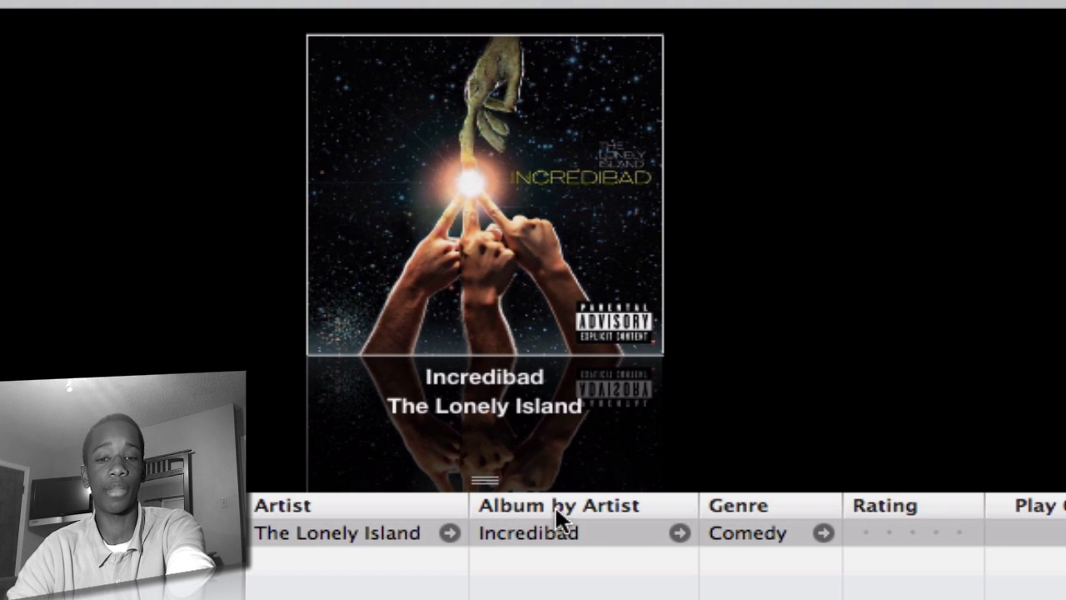
left_click(935, 531)
left_click(940, 530)
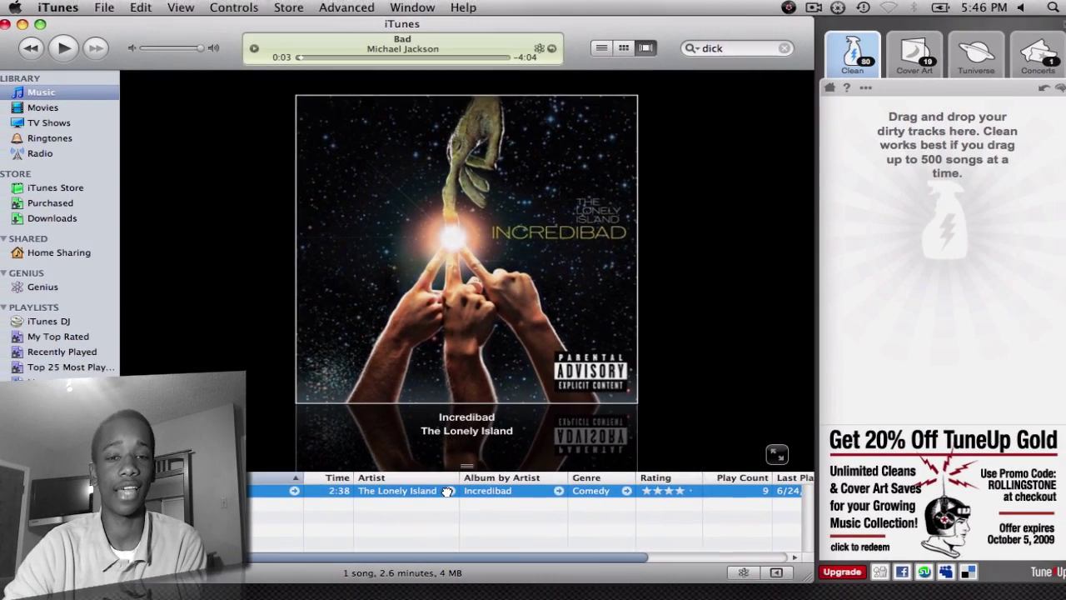
left_click_drag(467, 507, 459, 311)
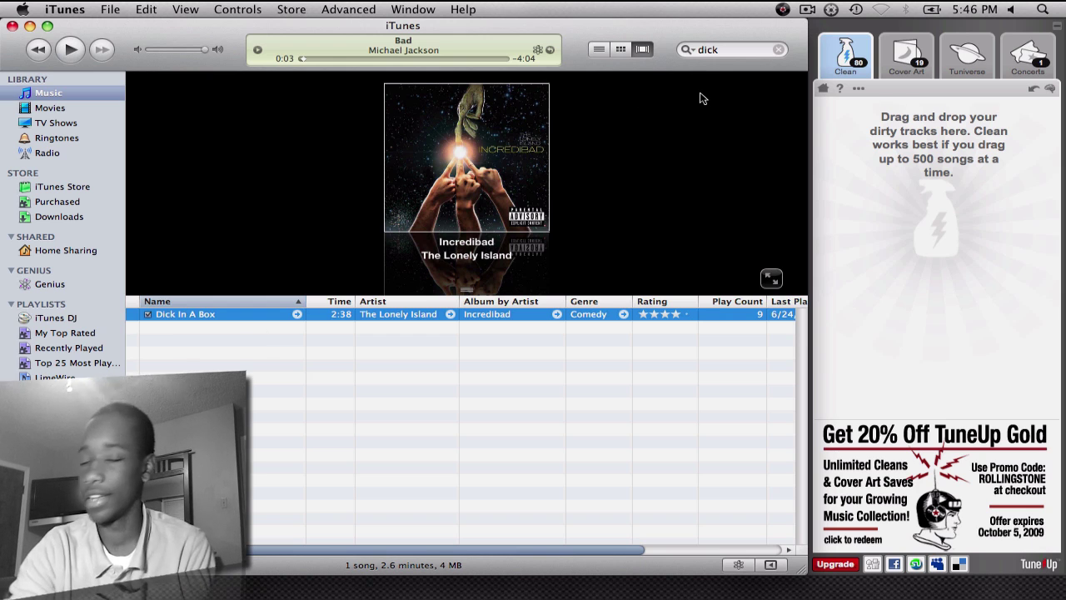
- Clear the 'dick' search so the full 660-song library shows
left_click(725, 52)
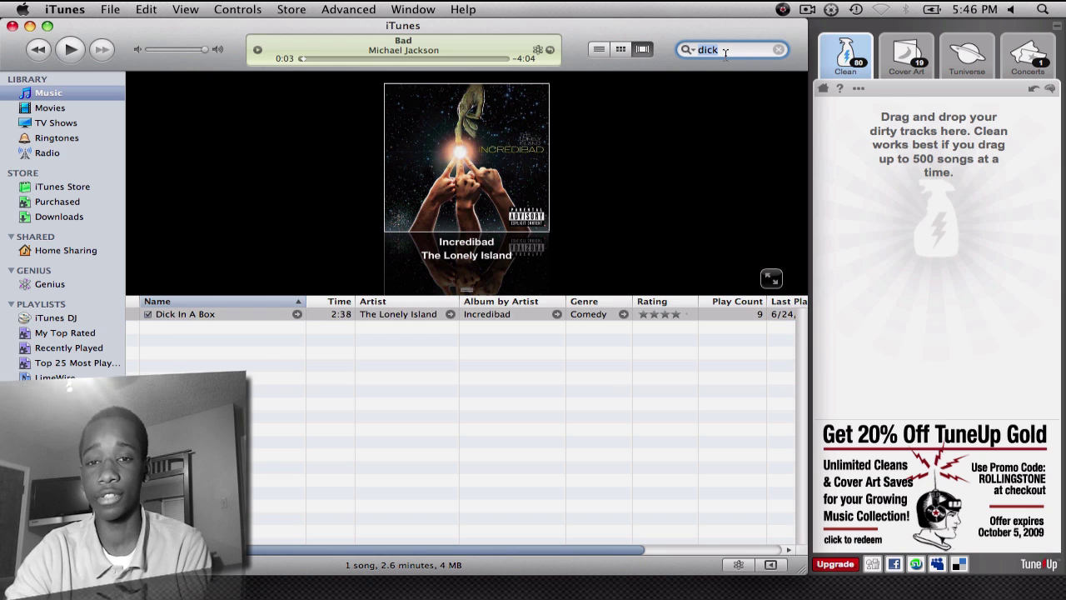
key("BackSpace")
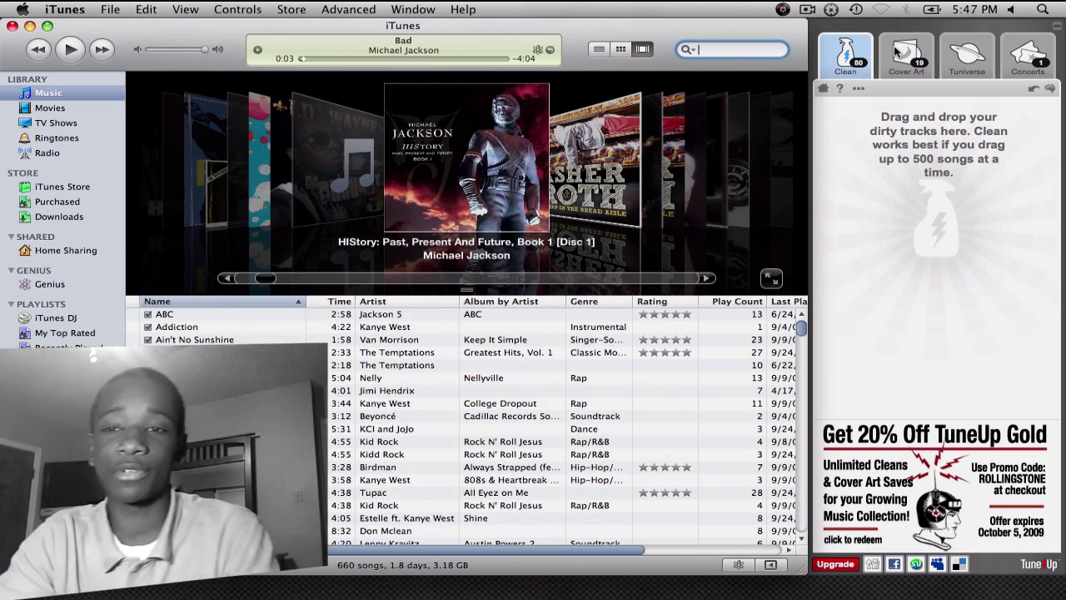
- Browse TuneUp's Cover Art list of 141 albums missing artwork, starting with Baby Bash's Cyclone- dpro
left_click(896, 51)
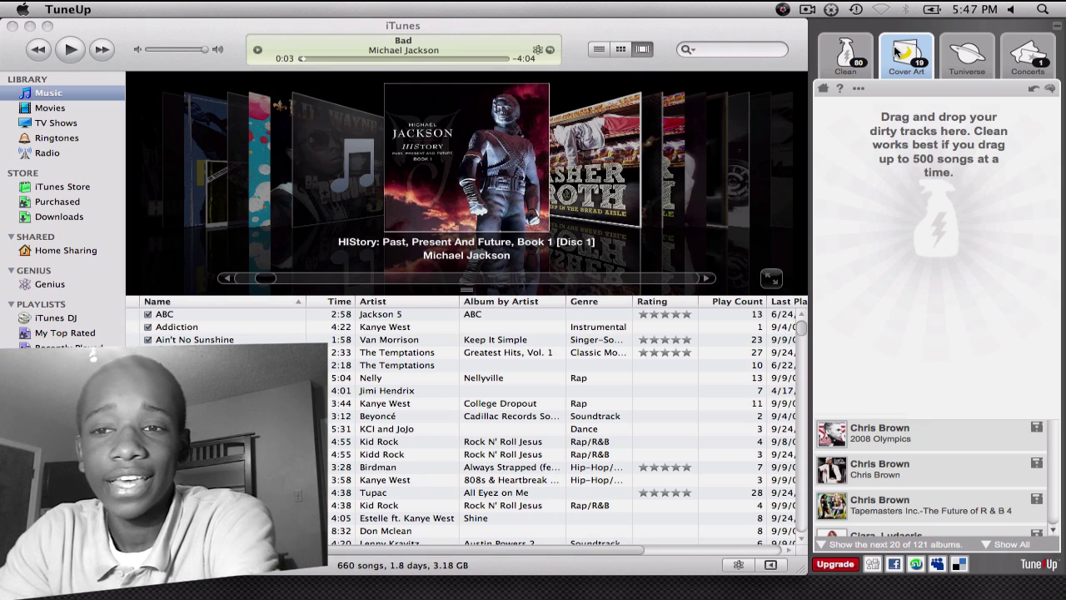
scroll(996, 444, "down", 10)
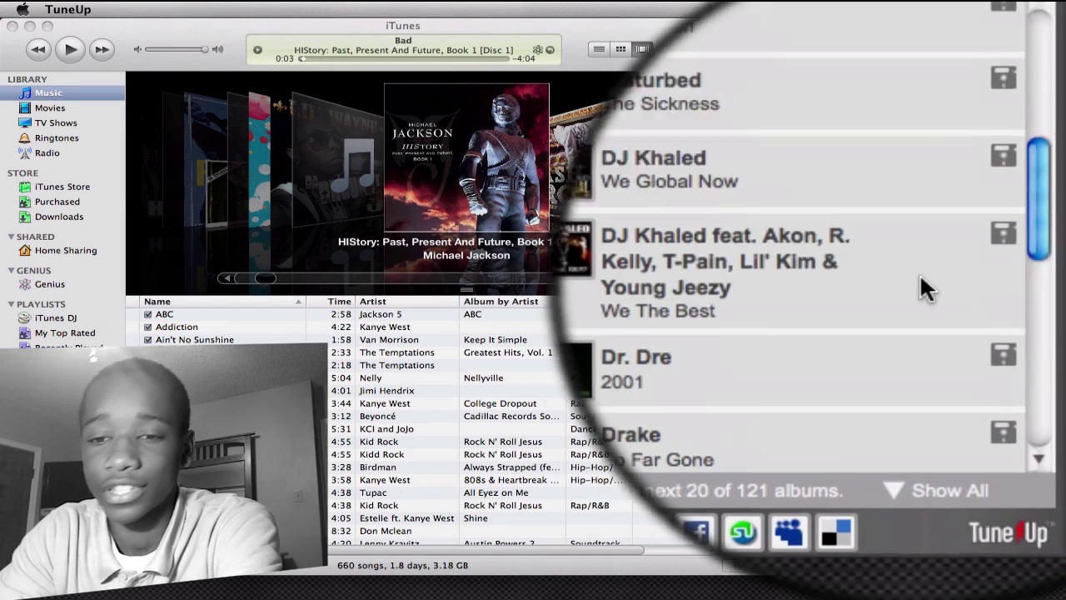
scroll(912, 256, "up", 5)
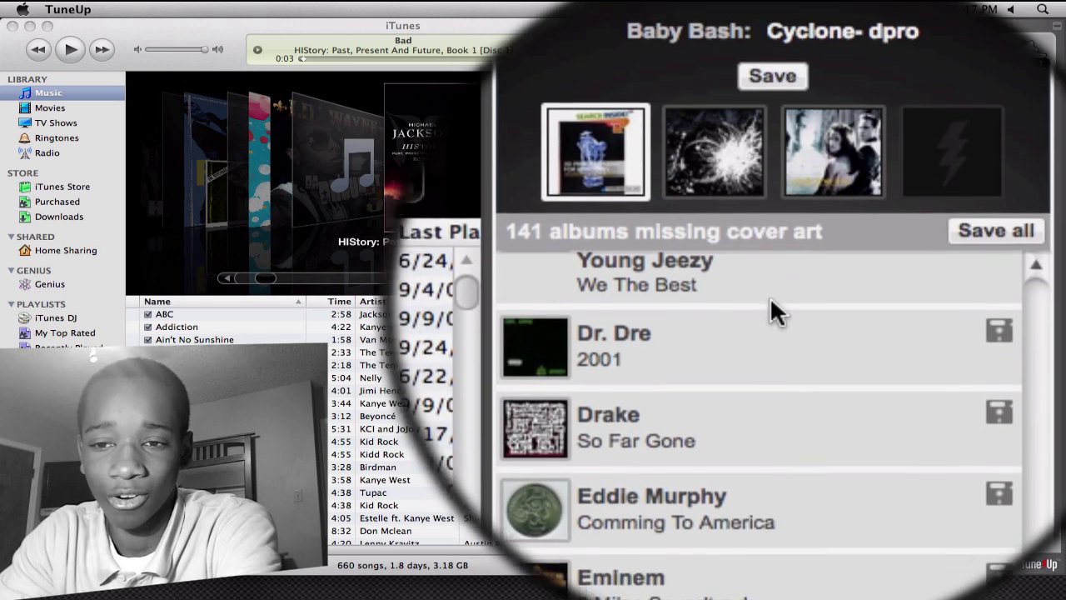
scroll(766, 312, "down", 2)
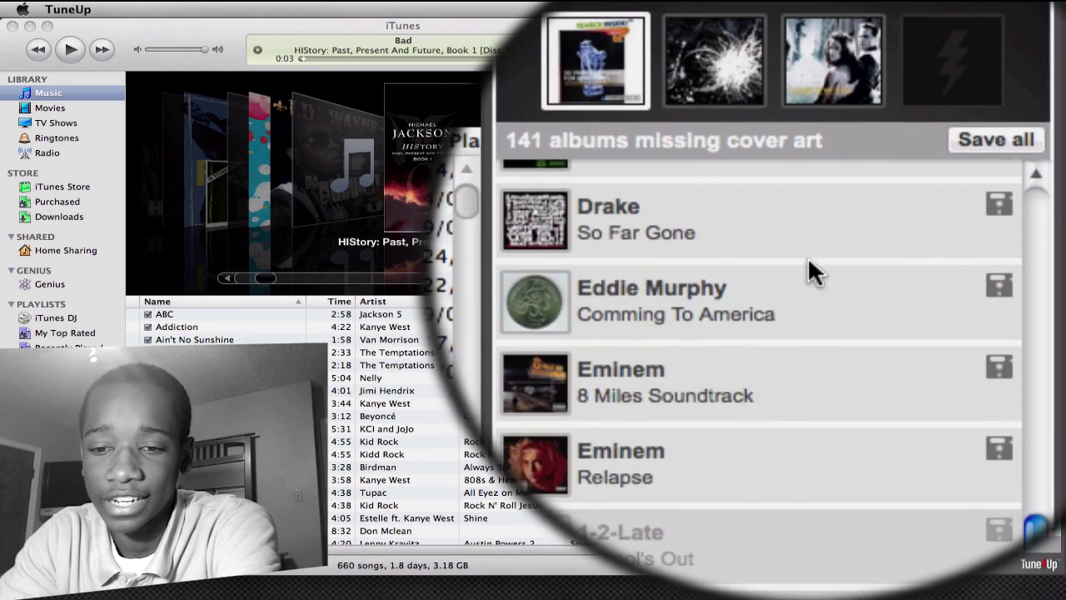
scroll(808, 262, "down", 5)
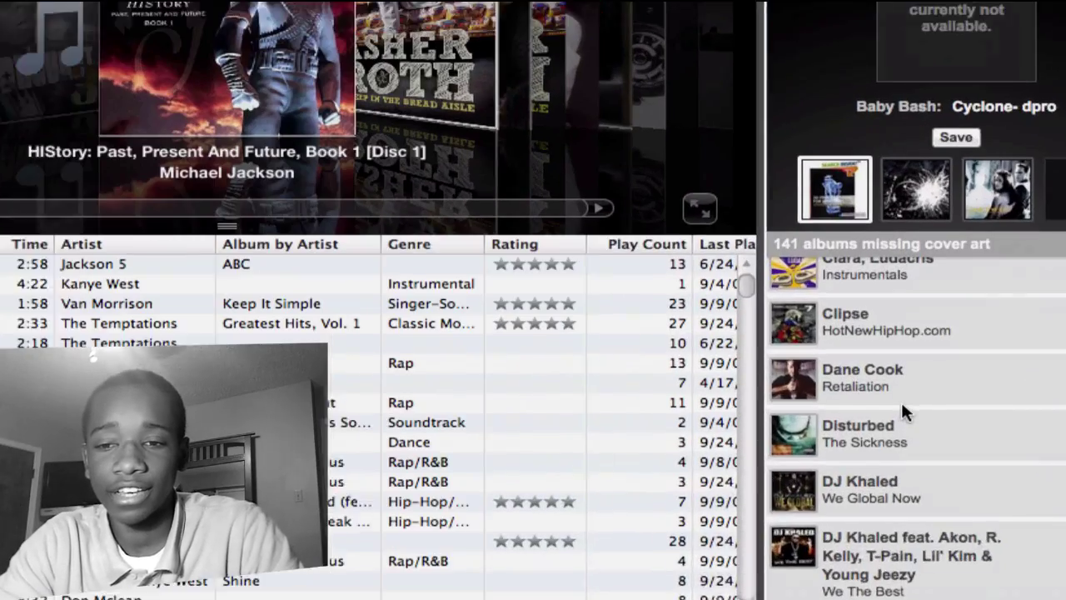
scroll(900, 542, "up", 5)
scroll(901, 400, "up", 2)
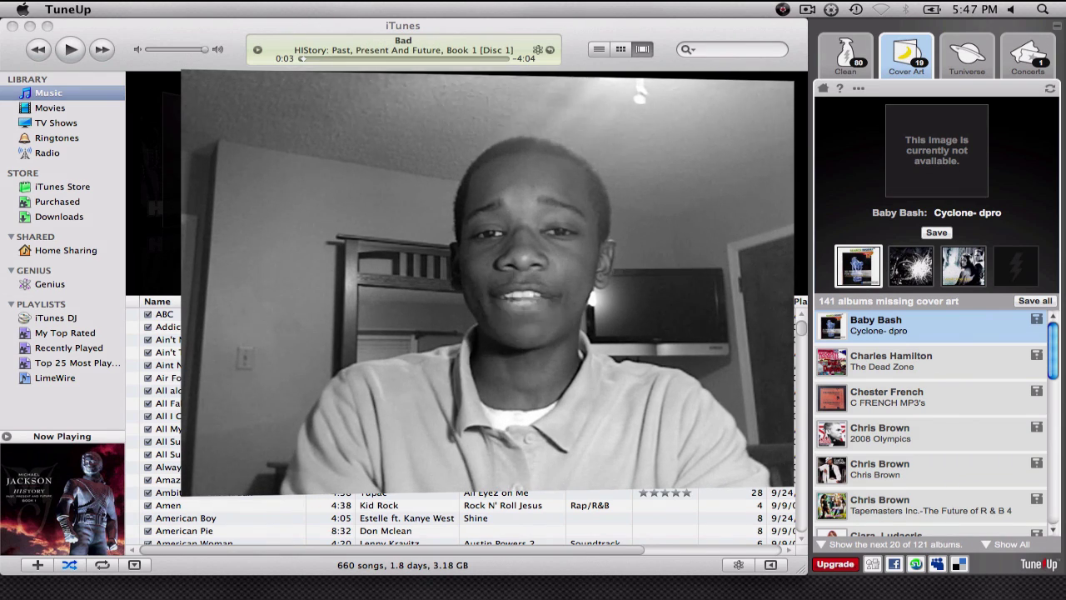
- Jump the iTunes song list to the playing track, Bad, with Cmd+L
key("super+l")
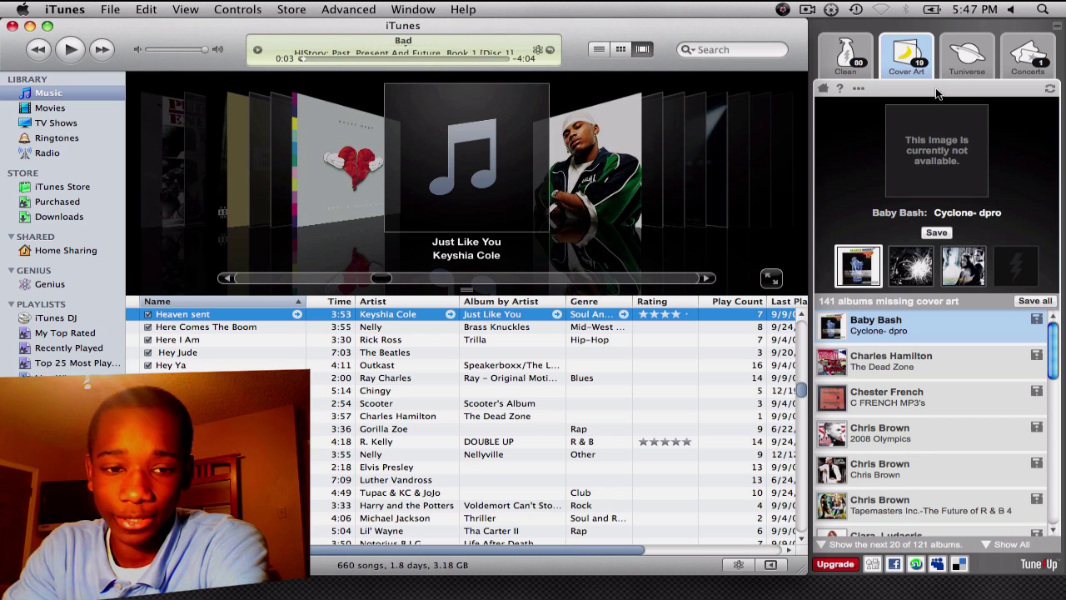
- Show Tuniverse info for Michael Jackson's Bad and scroll back to the panel's top
left_click(935, 89)
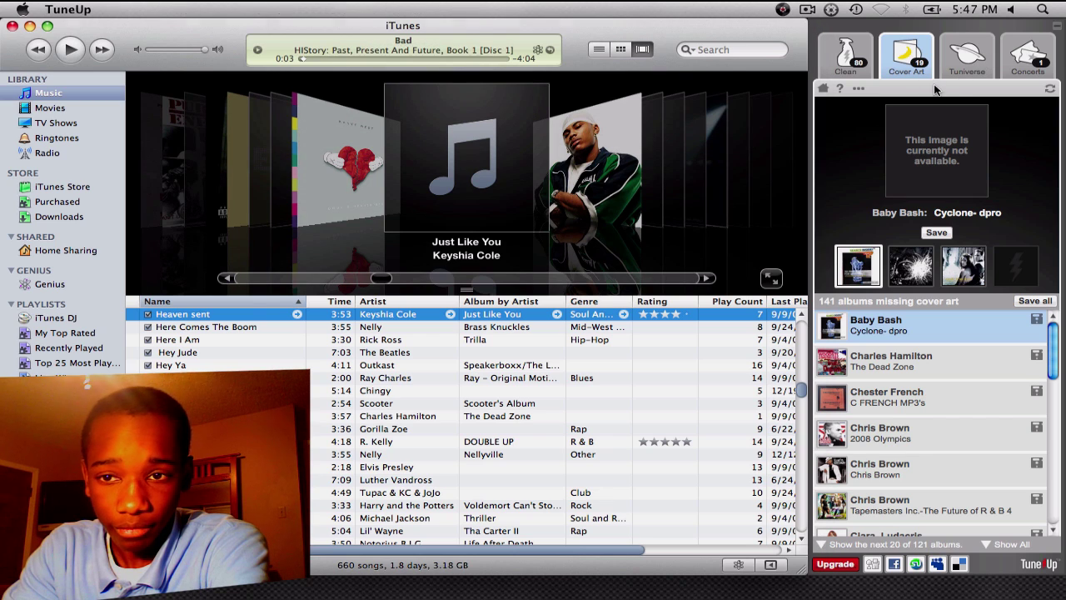
left_click(967, 54)
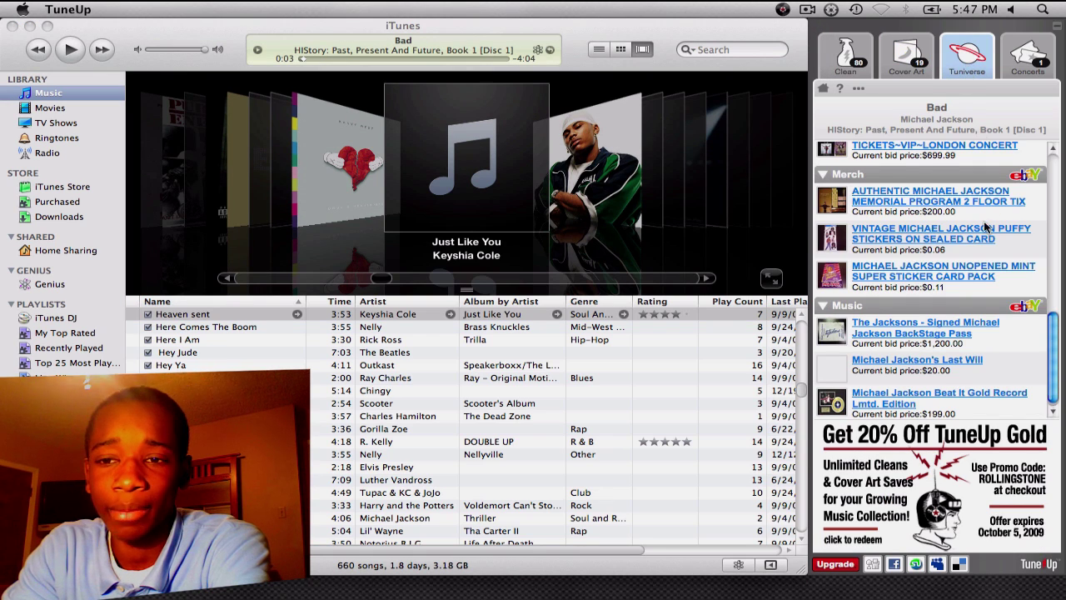
scroll(986, 227, "up", 10)
scroll(391, 391, "up", 5)
scroll(391, 391, "up", 5)
scroll(392, 391, "up", 8)
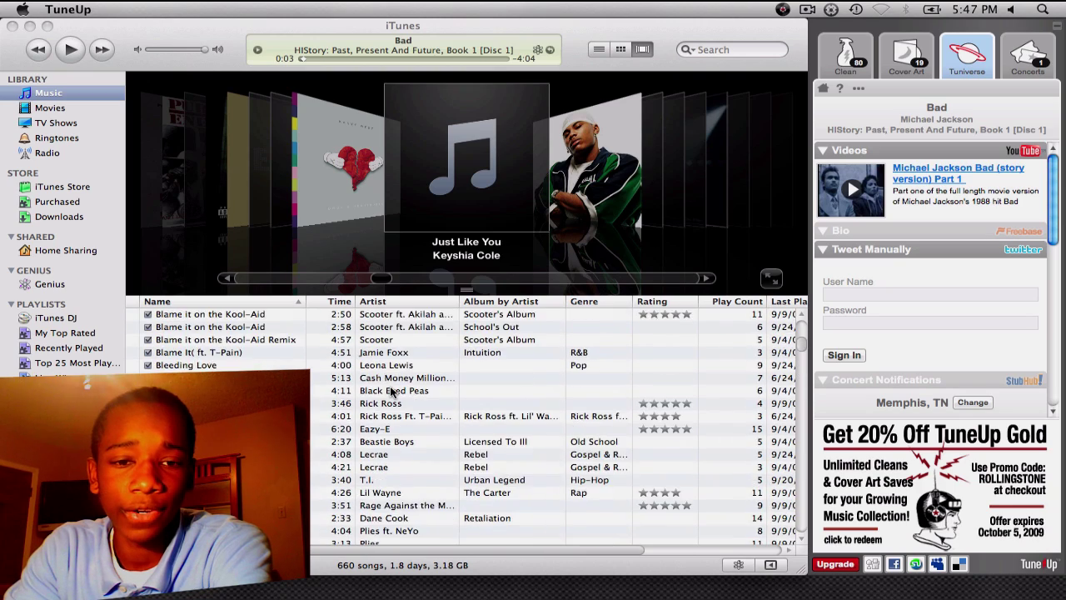
scroll(296, 323, "up", 5)
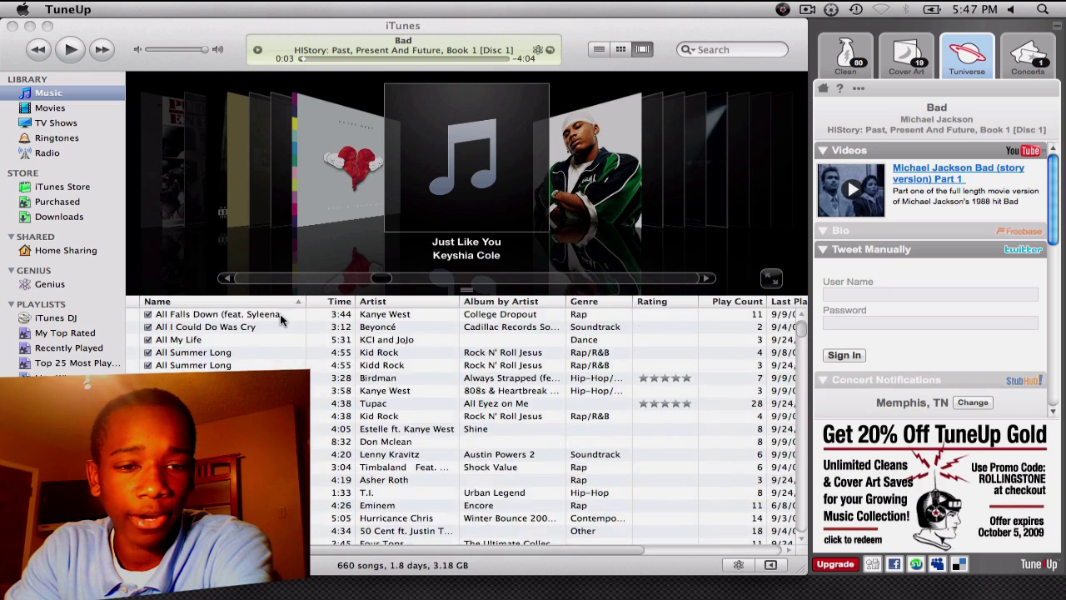
scroll(286, 317, "down", 1)
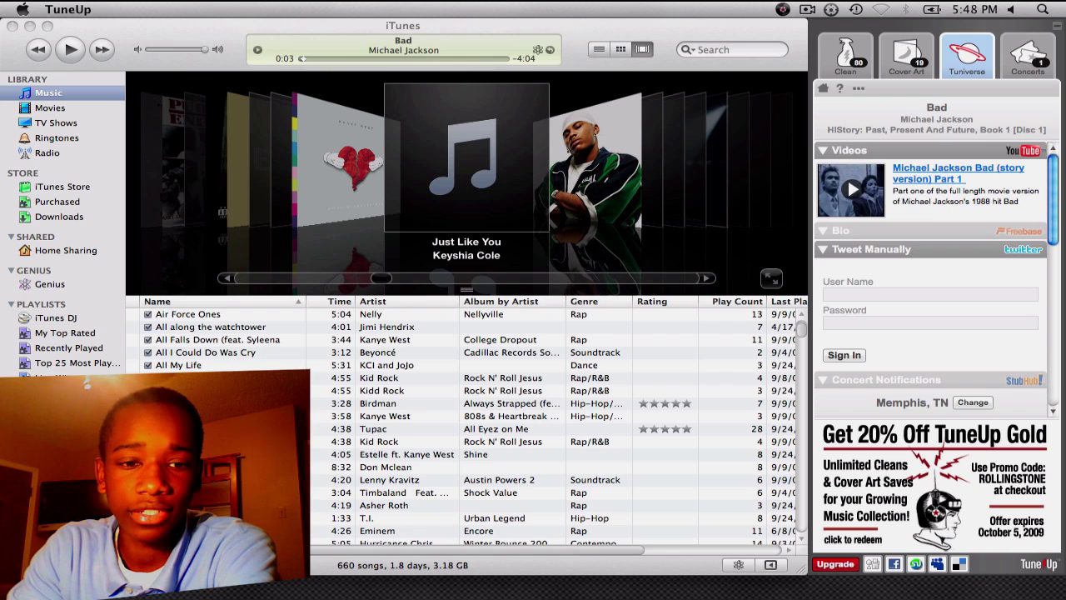
left_click(385, 416)
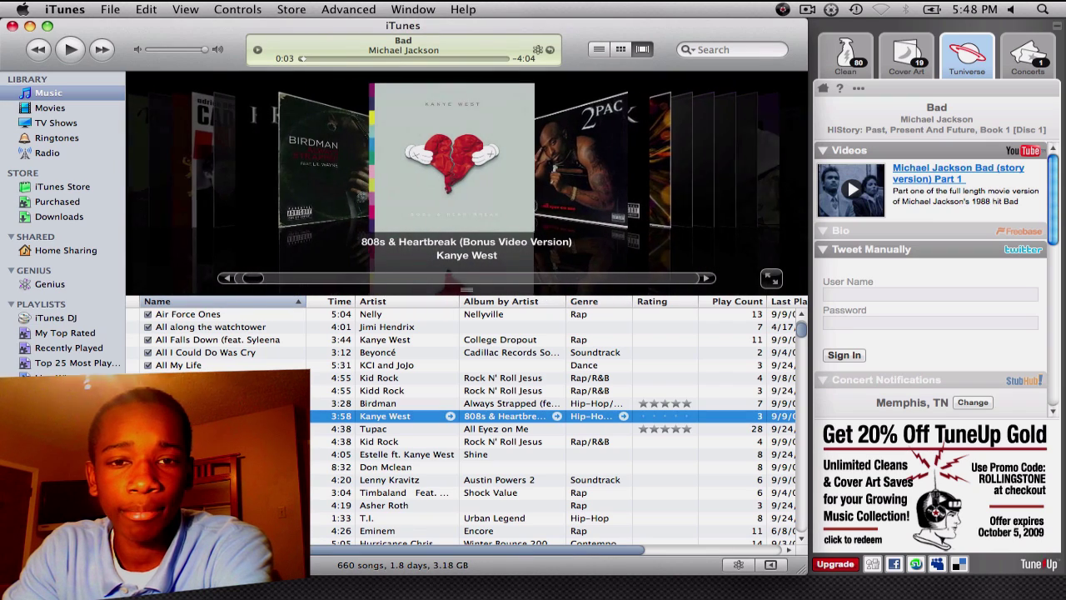
key("Return")
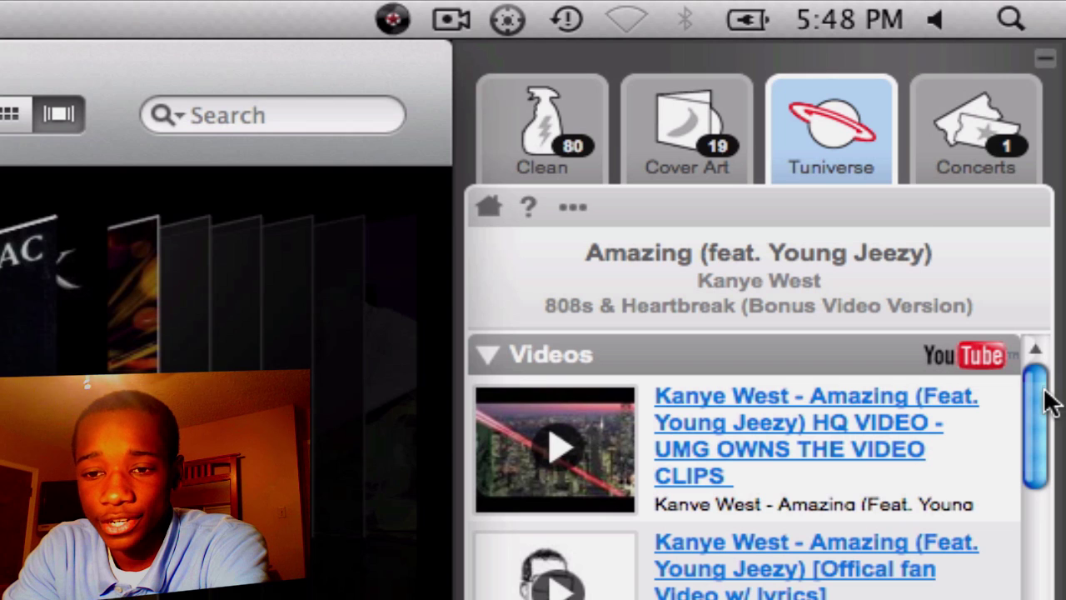
left_click_drag(1041, 424, 1054, 598)
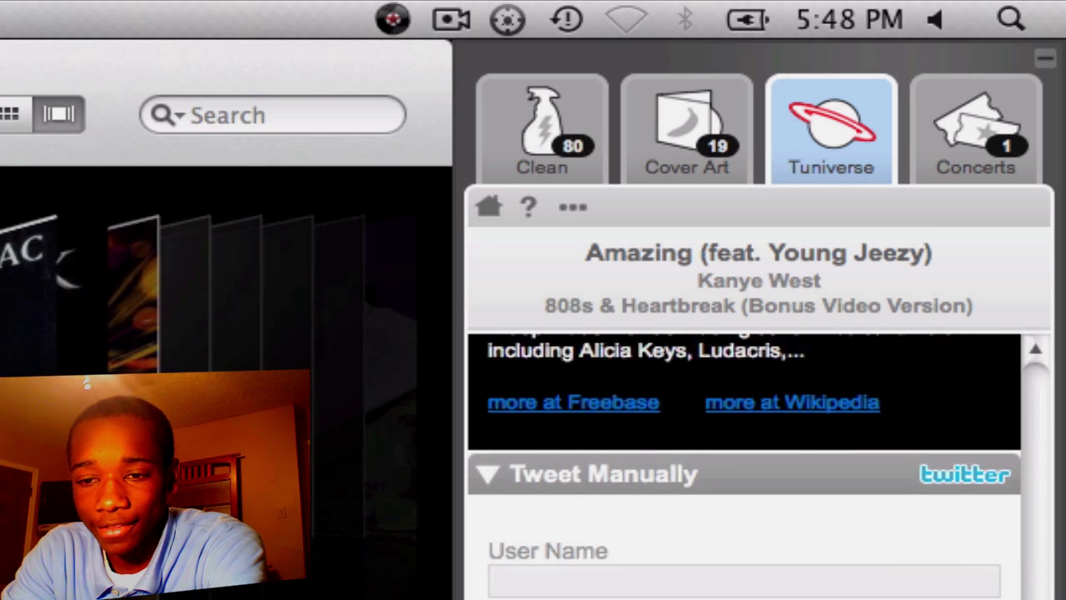
scroll(744, 467, "down", 8)
scroll(744, 466, "down", 4)
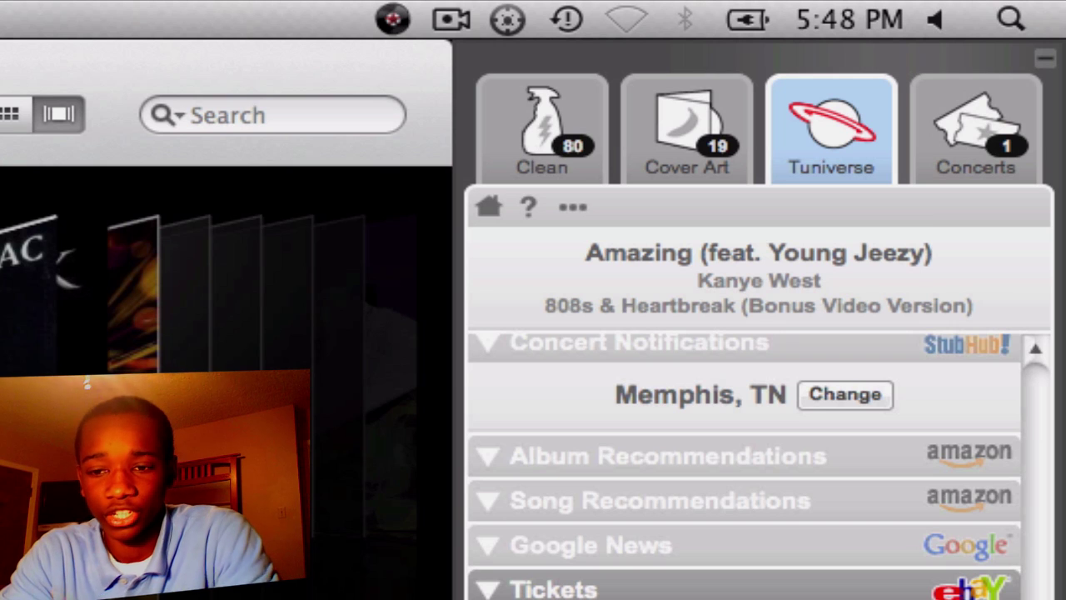
scroll(744, 467, "down", 5)
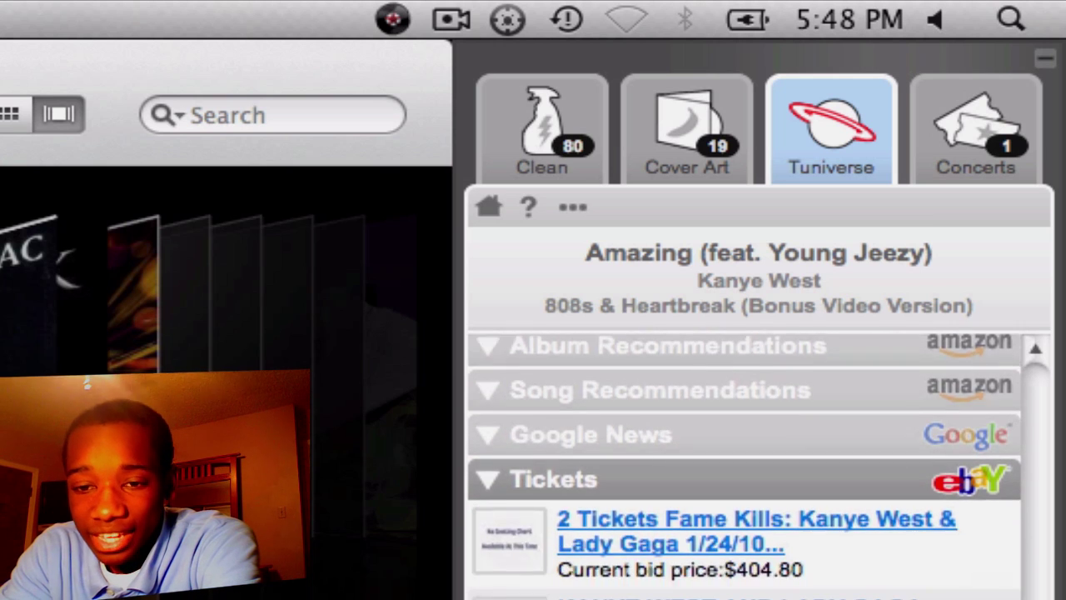
scroll(744, 467, "down", 5)
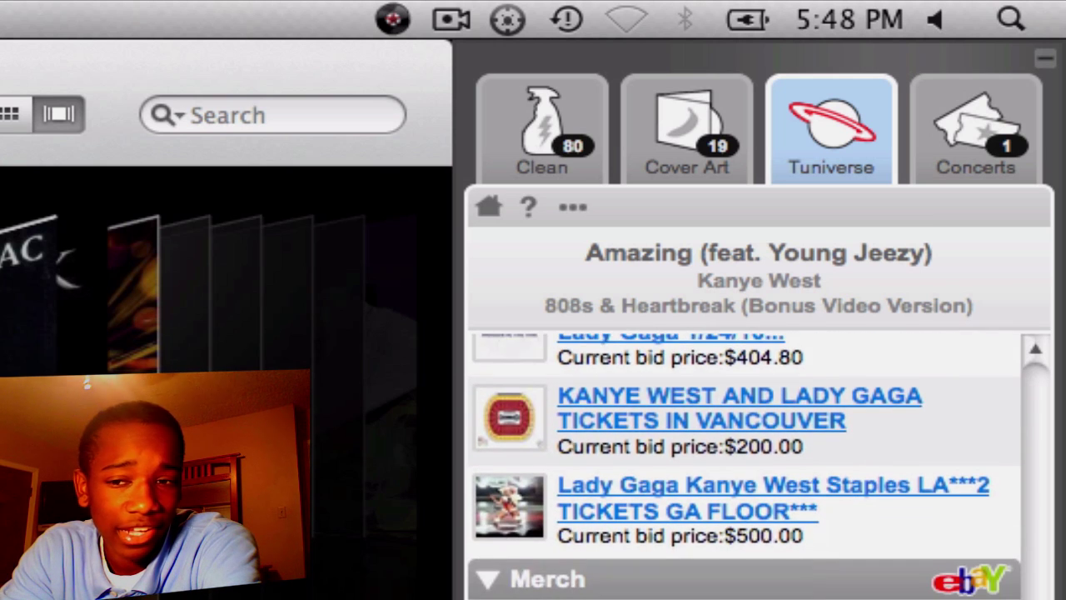
scroll(744, 467, "down", 3)
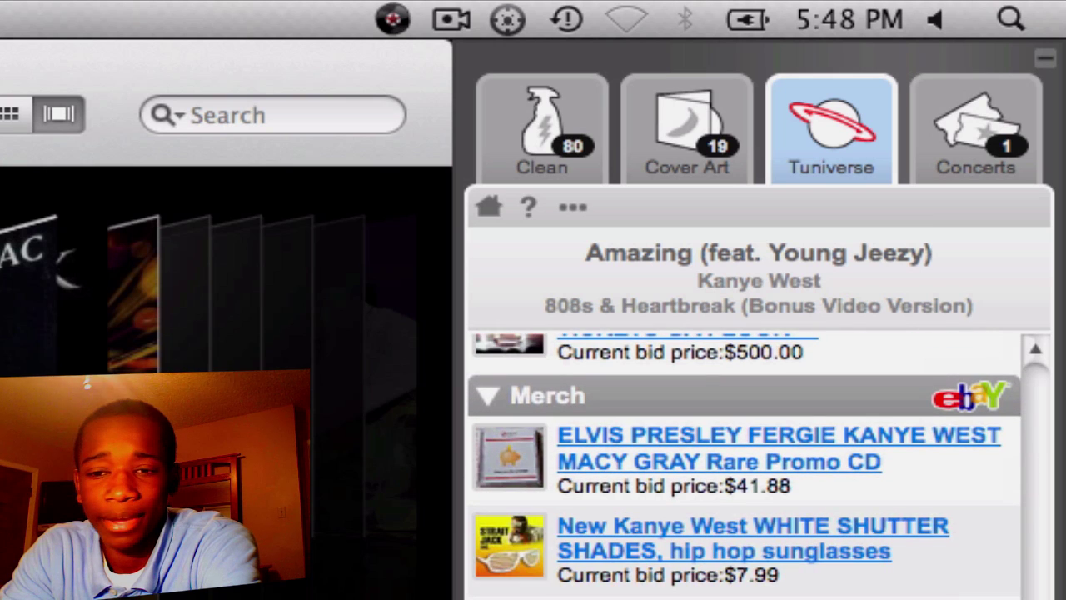
scroll(744, 466, "down", 3)
left_click_drag(1047, 583, 1048, 377)
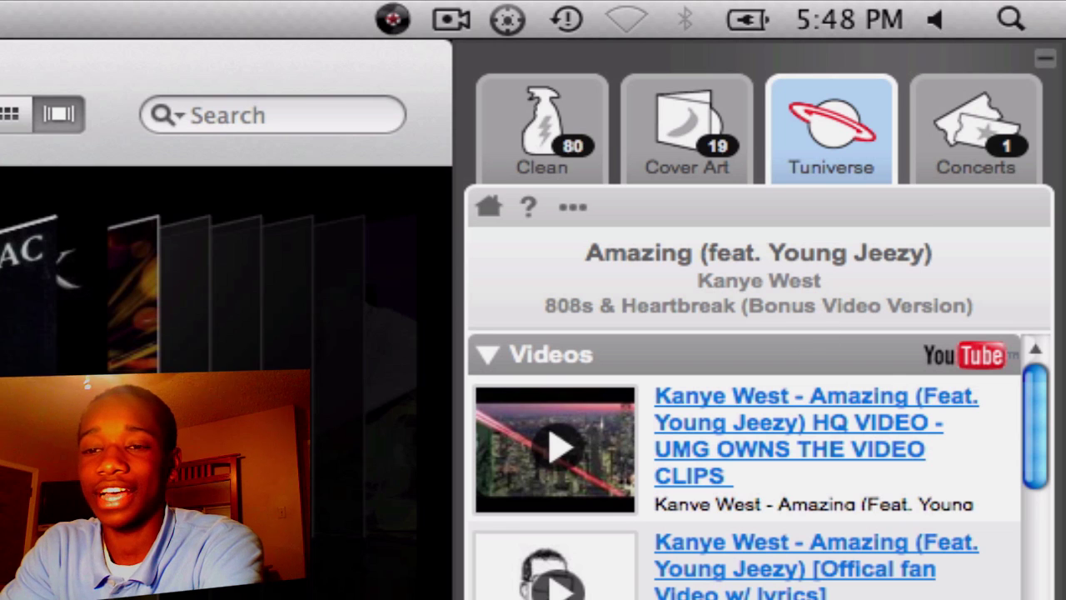
- Change the Concerts location from Memphis, Tennessee to Los Angeles, California
left_click(998, 171)
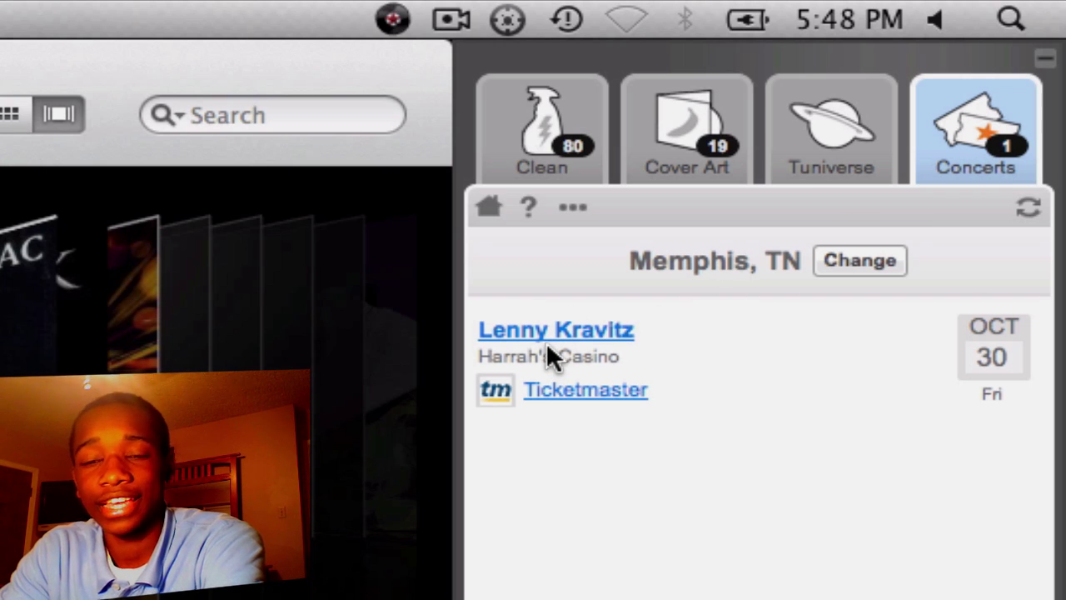
left_click(880, 262)
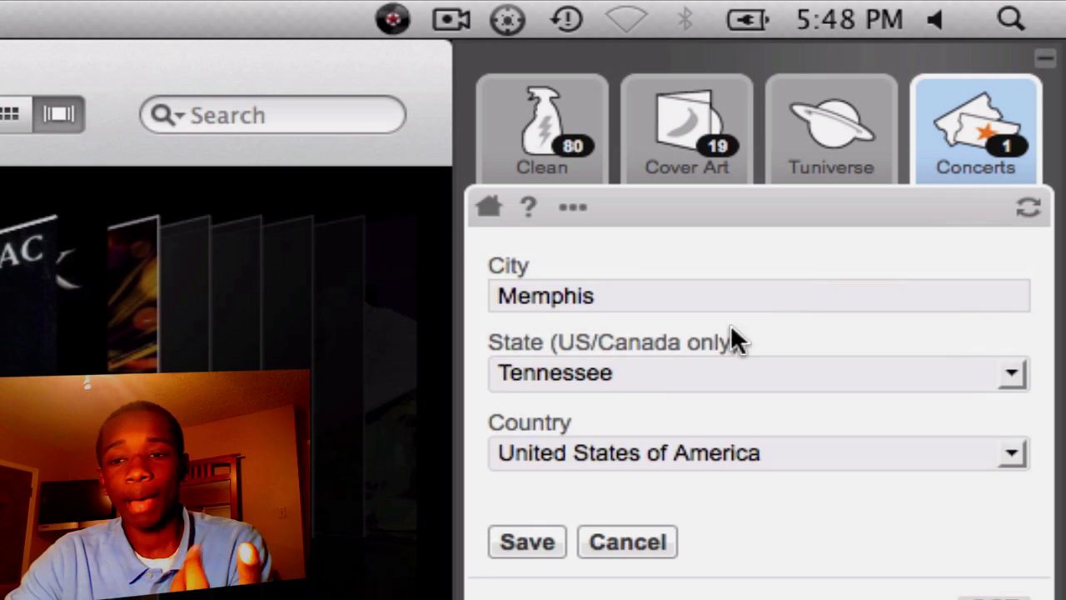
double_click(538, 297)
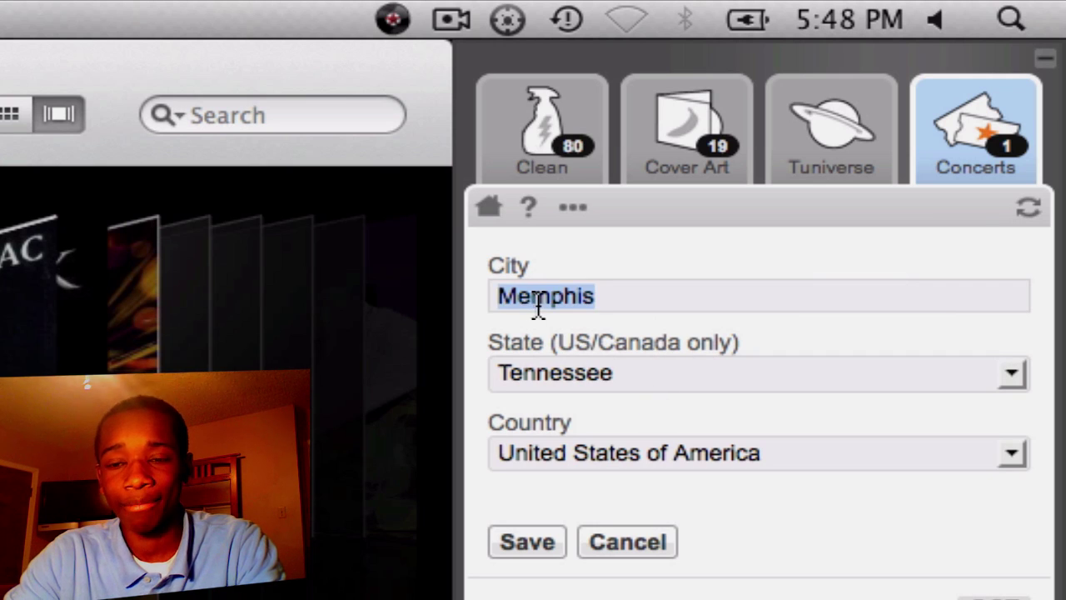
key("BackSpace")
type("Los Angle")
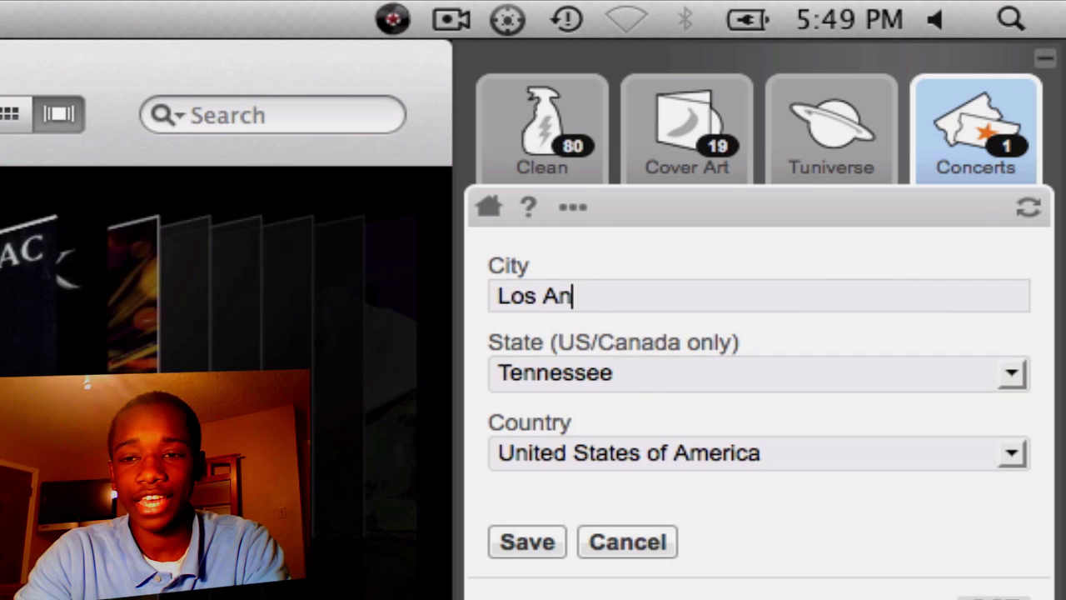
key("BackSpace")
type("eles")
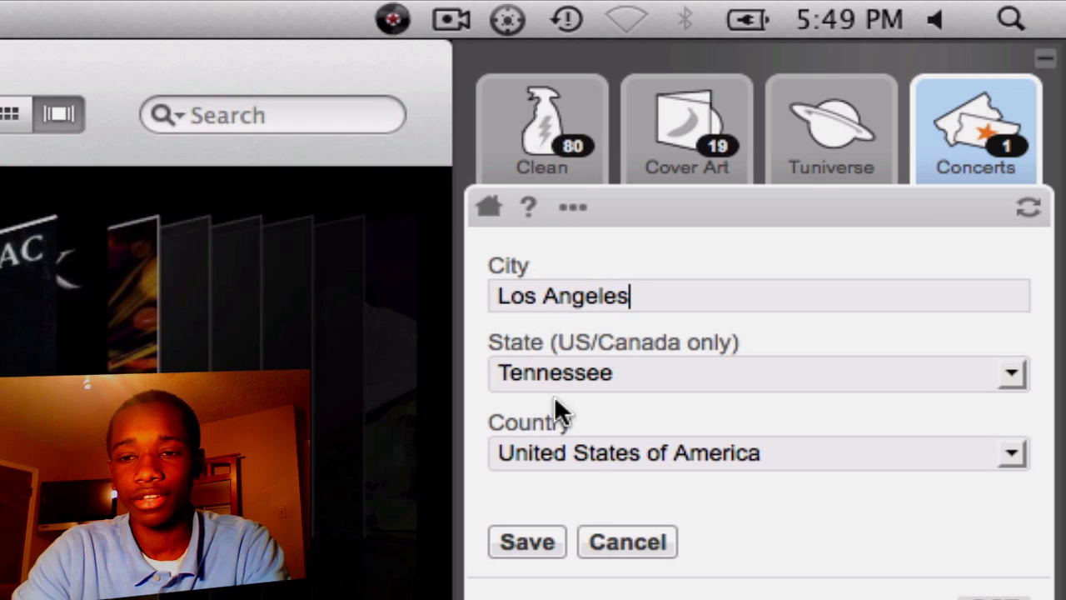
left_click(620, 383)
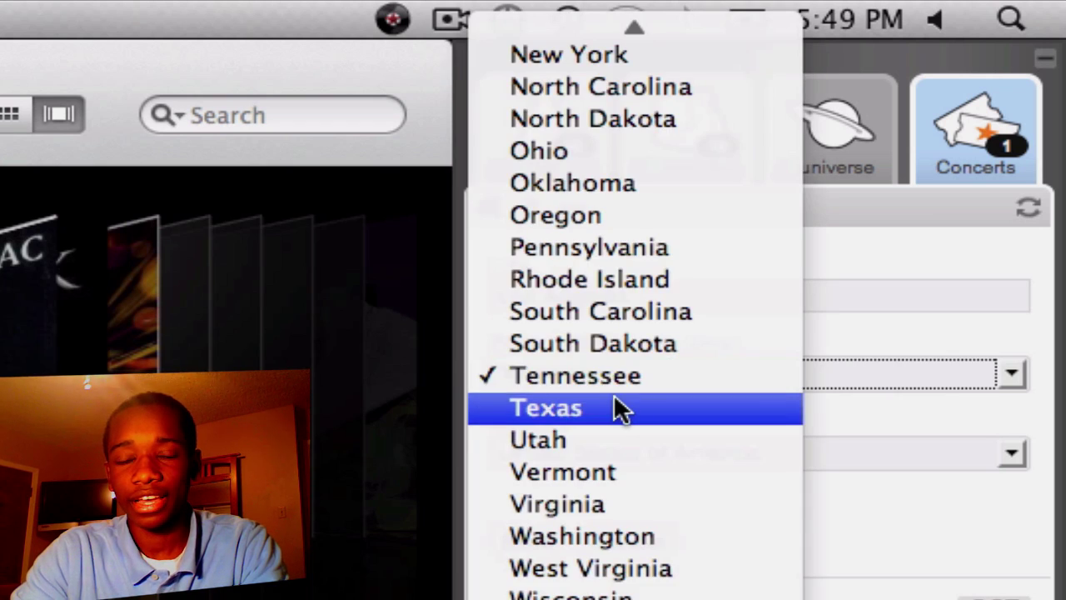
key("c")
key("Return")
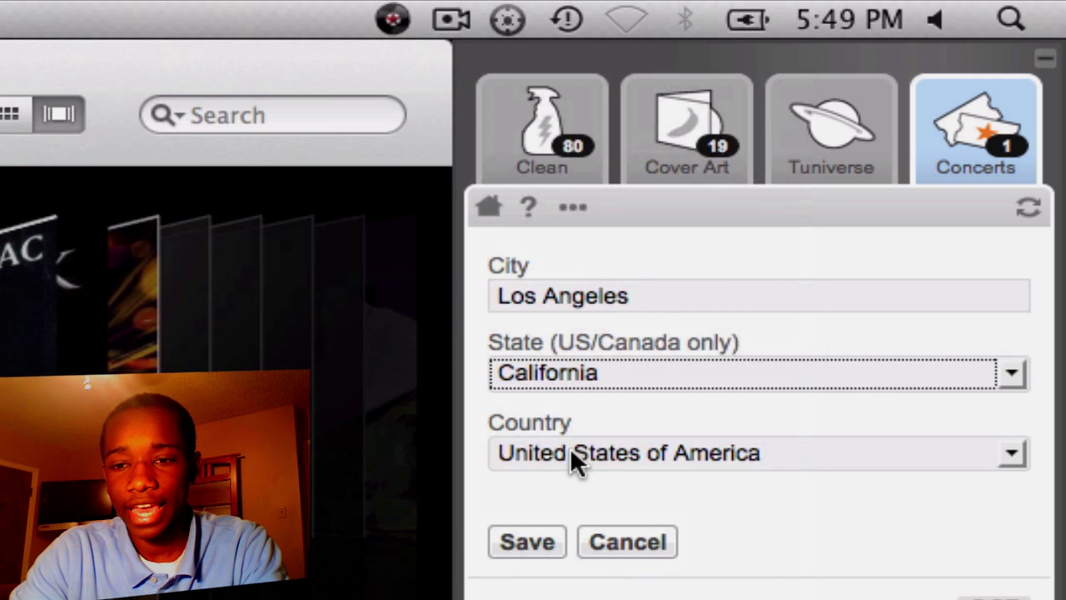
- Save the Los Angeles location and scroll through the 15 LA concerts, led by Jason Mraz
left_click(540, 543)
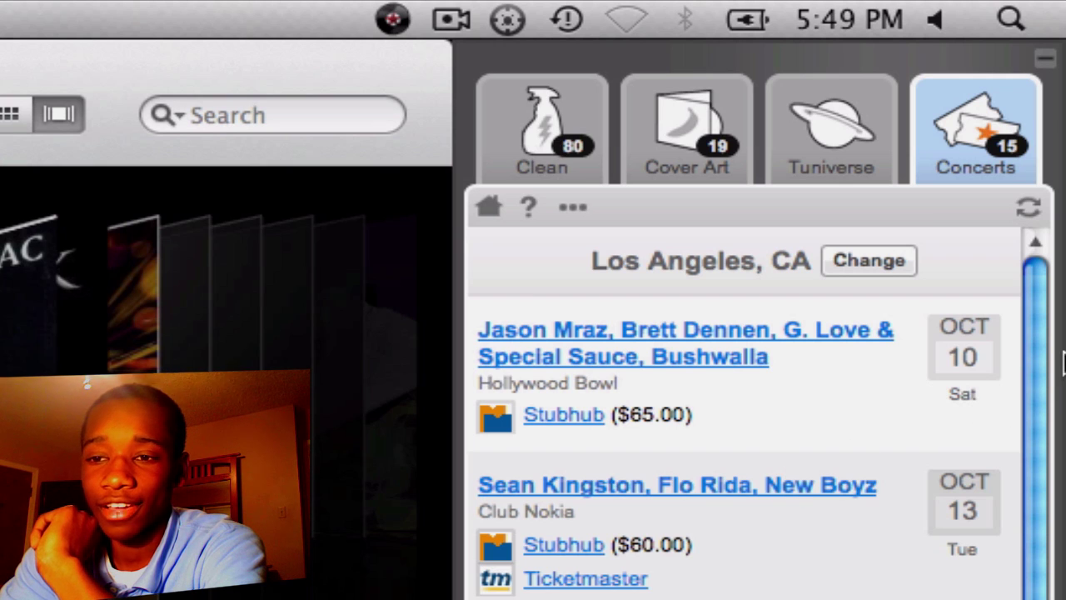
left_click_drag(1041, 366, 1024, 599)
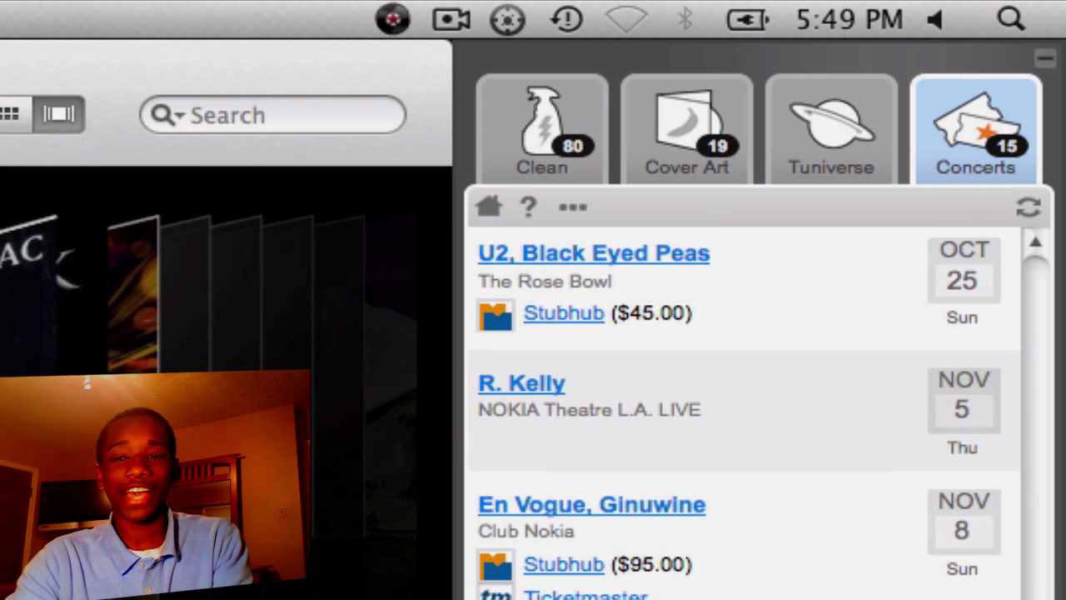
scroll(924, 592, "down", 3)
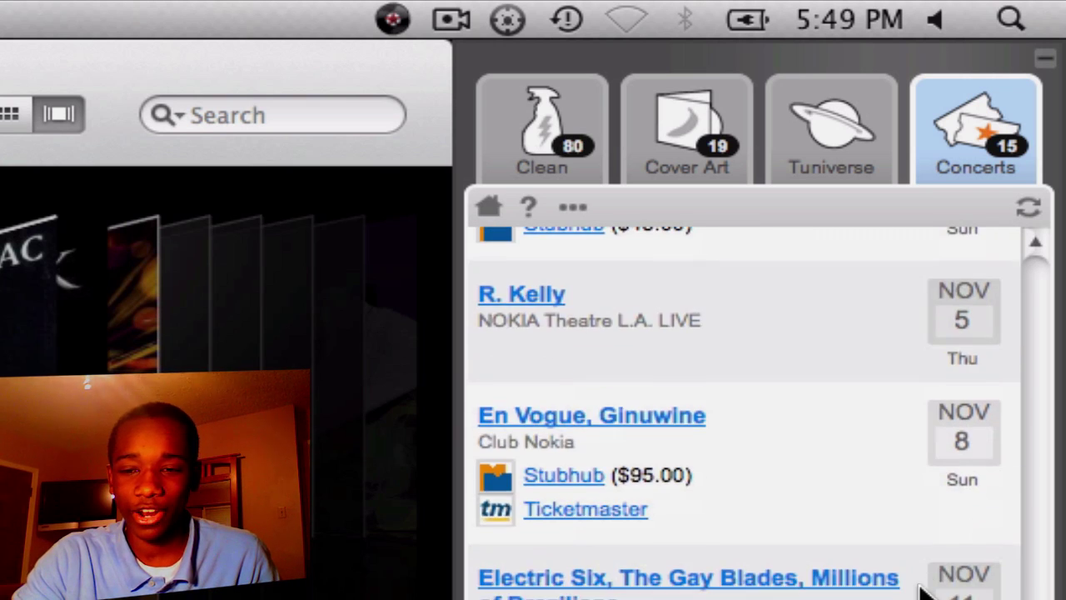
scroll(923, 593, "up", 15)
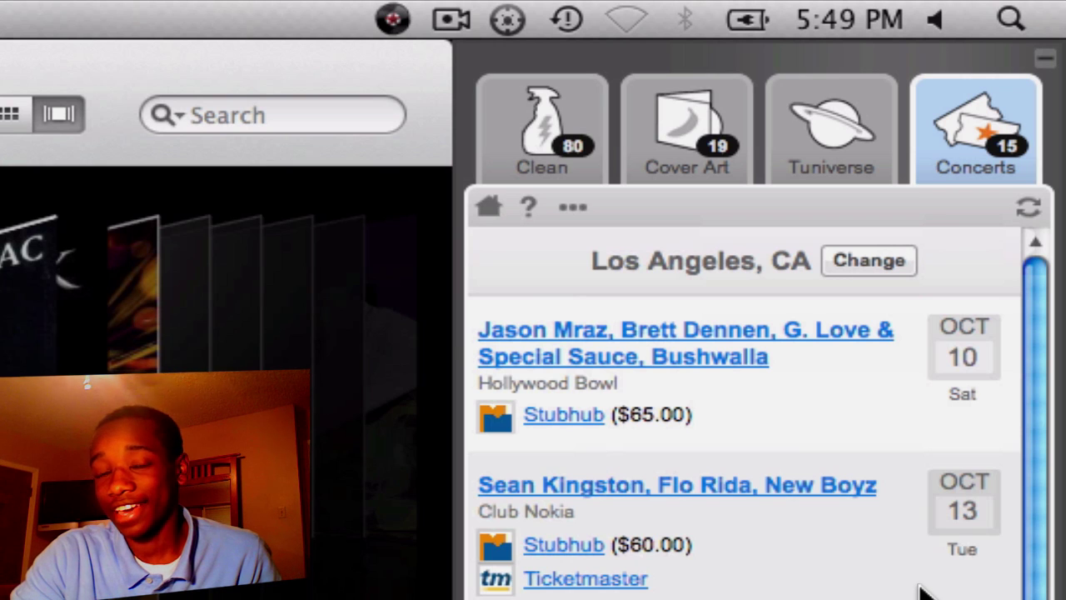
scroll(924, 592, "down", 10)
scroll(924, 593, "up", 15)
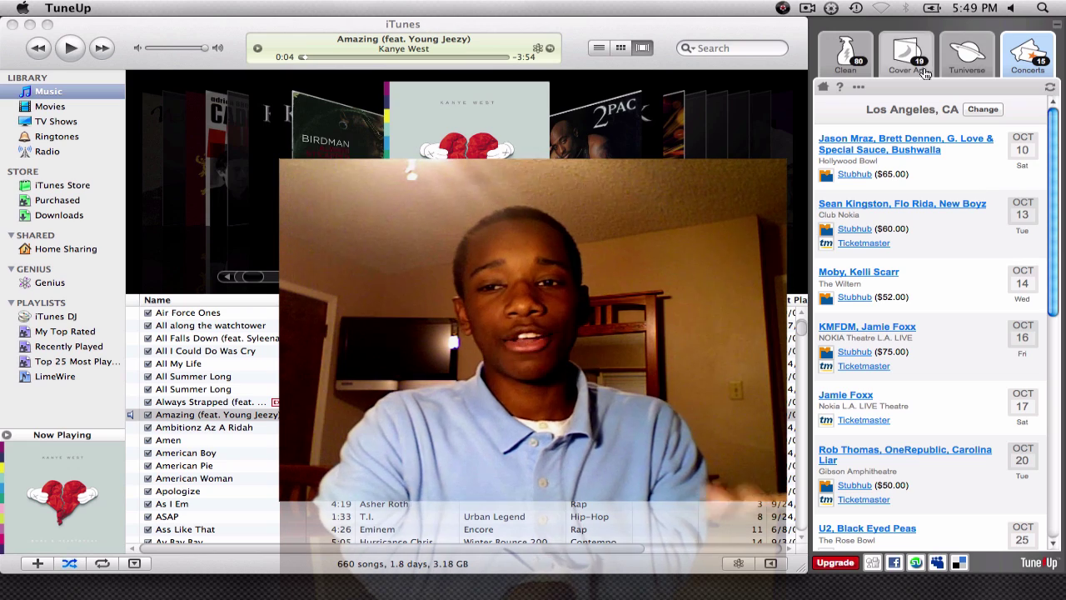
- Scroll through the Cover Art panel's albums missing artwork
left_click(845, 66)
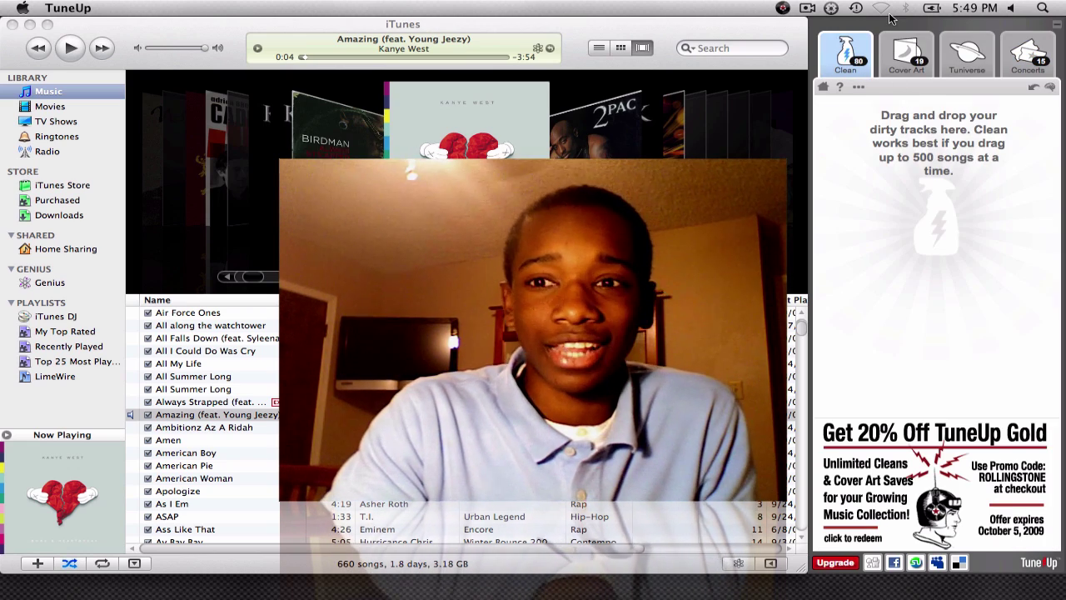
left_click(906, 52)
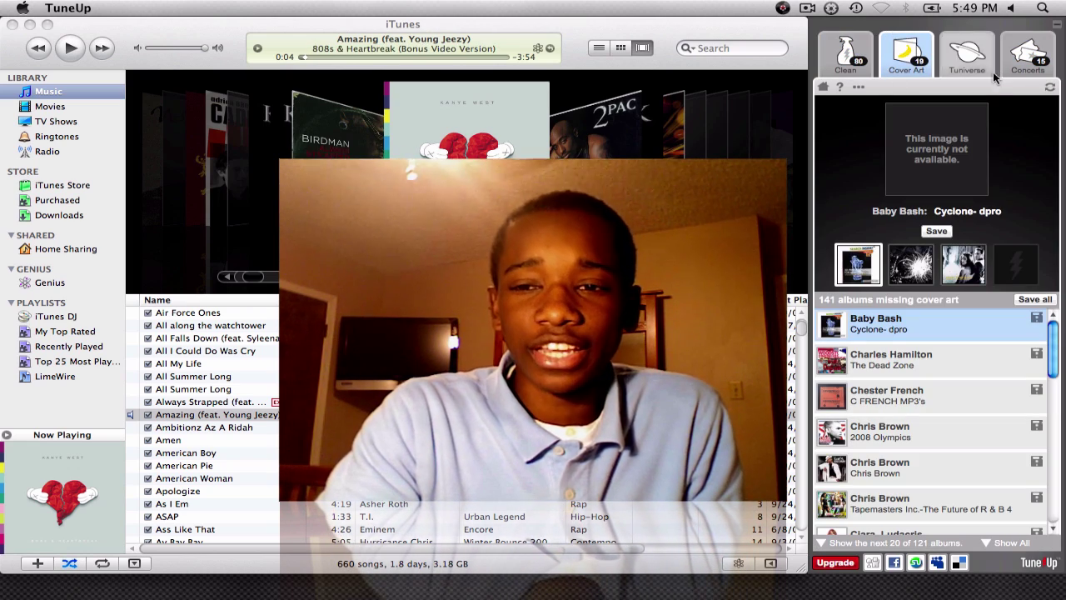
scroll(967, 450, "down", 10)
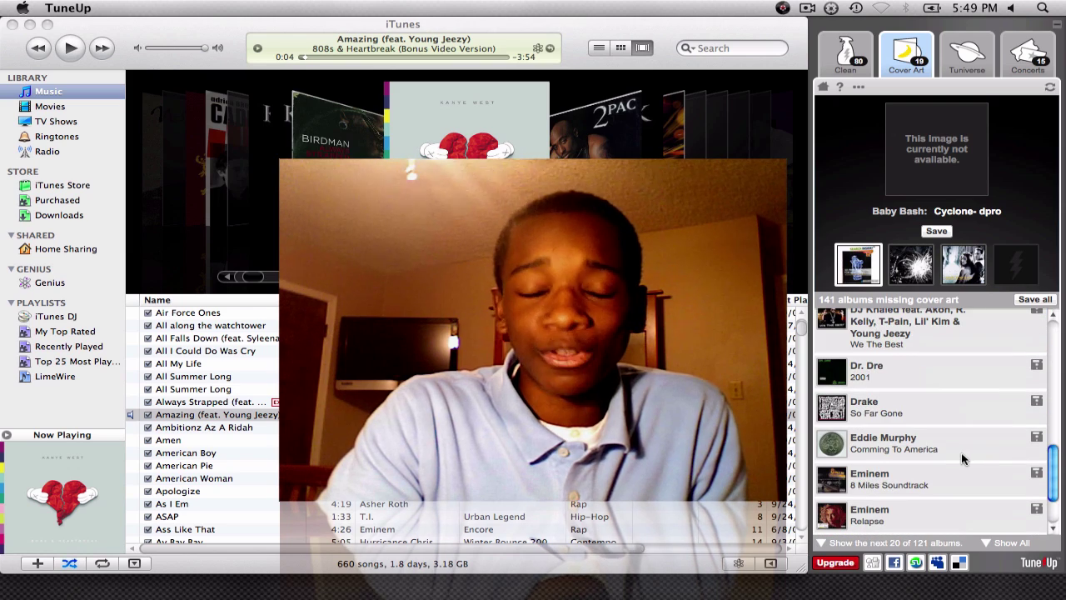
scroll(962, 458, "down", 3)
- Scroll through the iTunes song library, then bring back TuneUp's Clean panel
left_click(533, 414)
scroll(534, 414, "down", 6)
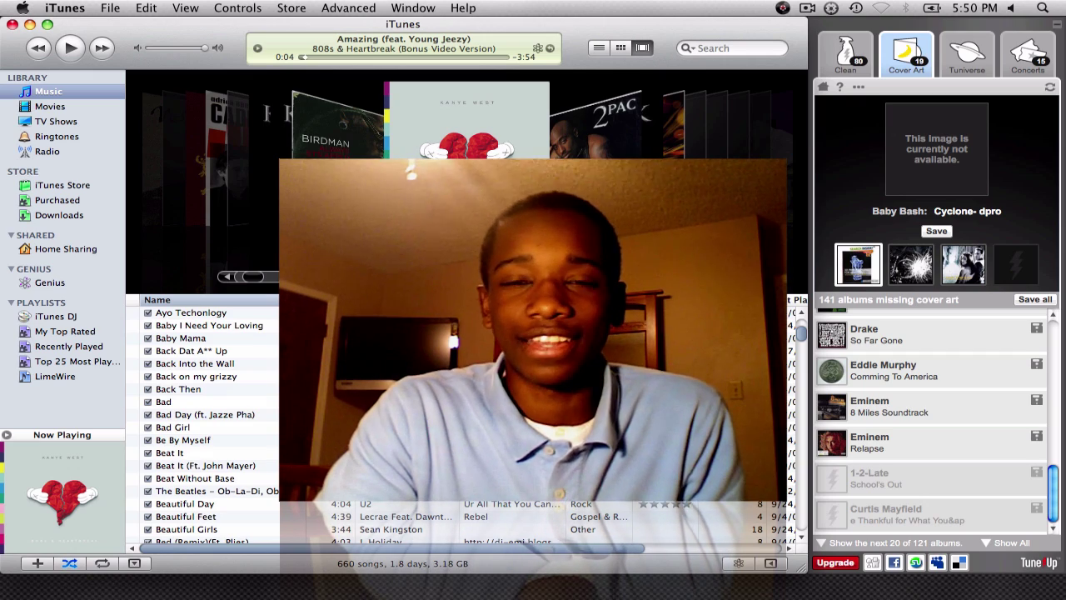
scroll(458, 421, "down", 12)
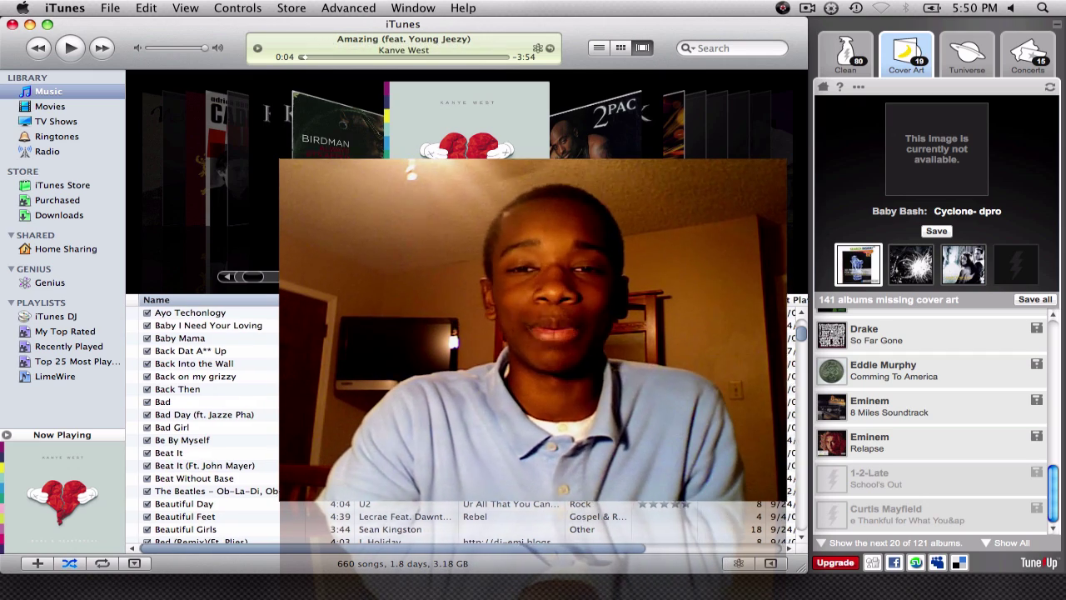
scroll(458, 421, "down", 20)
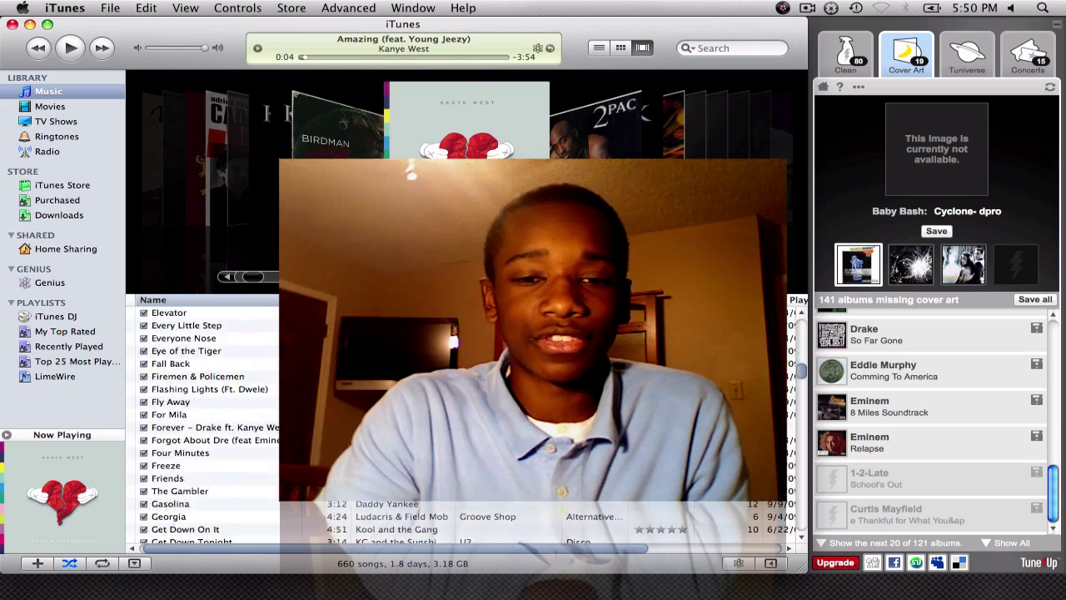
scroll(458, 421, "up", 20)
scroll(458, 421, "right", 5)
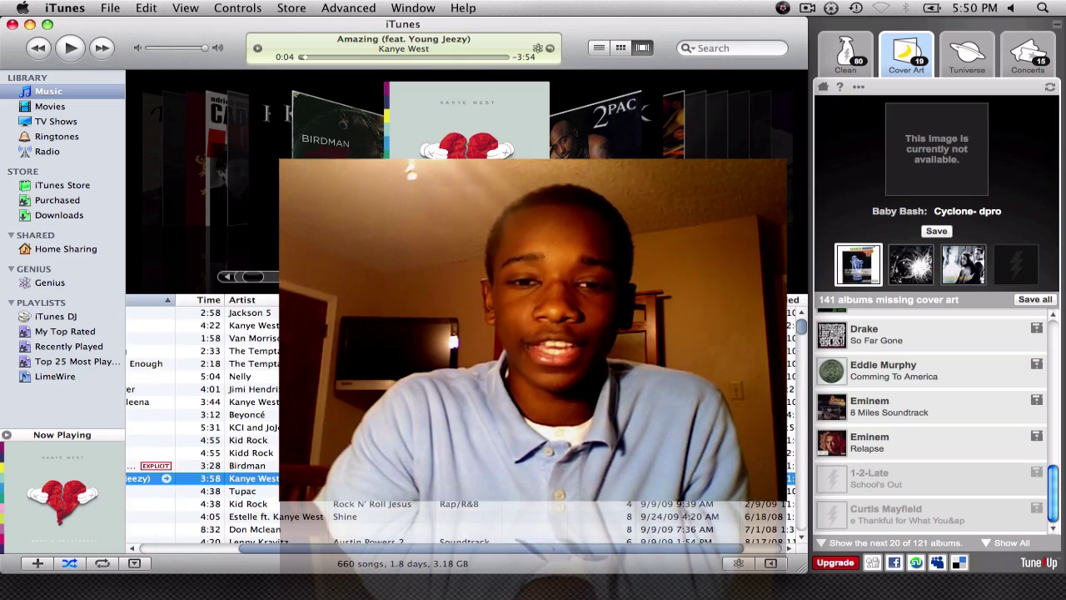
scroll(458, 420, "left", 5)
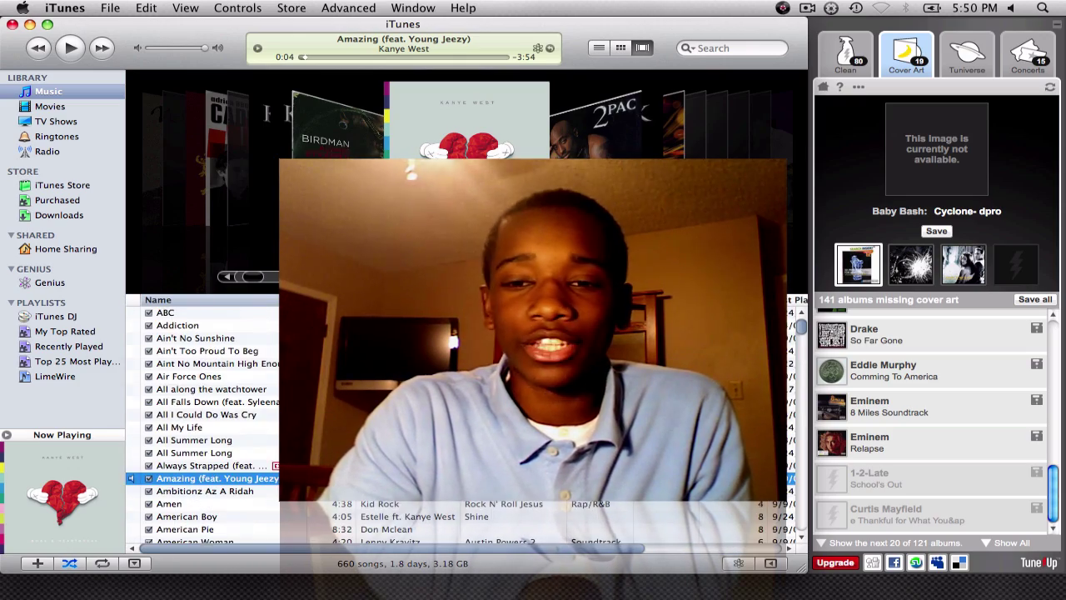
scroll(458, 421, "down", 15)
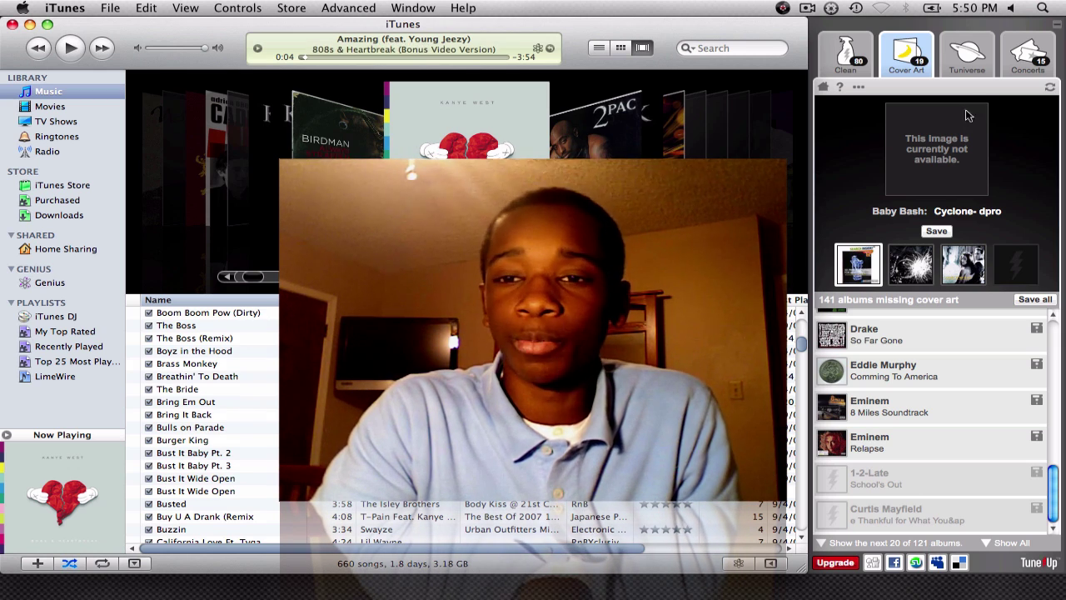
left_click(848, 52)
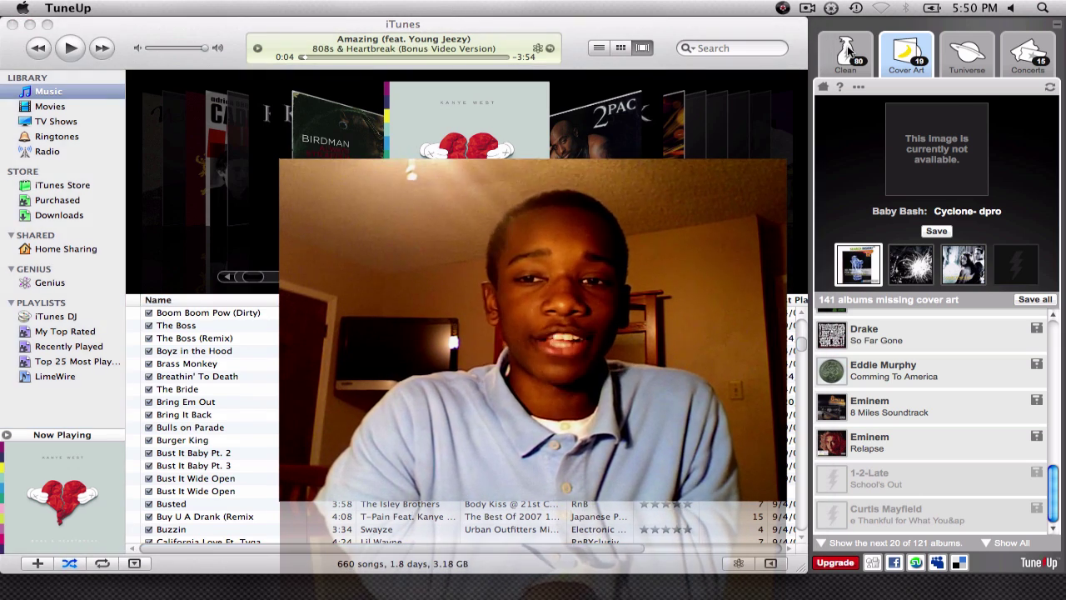
- View the albums missing cover art, then the playing song's Tuniverse info down to Concert Notifications
left_click(888, 54)
left_click(955, 70)
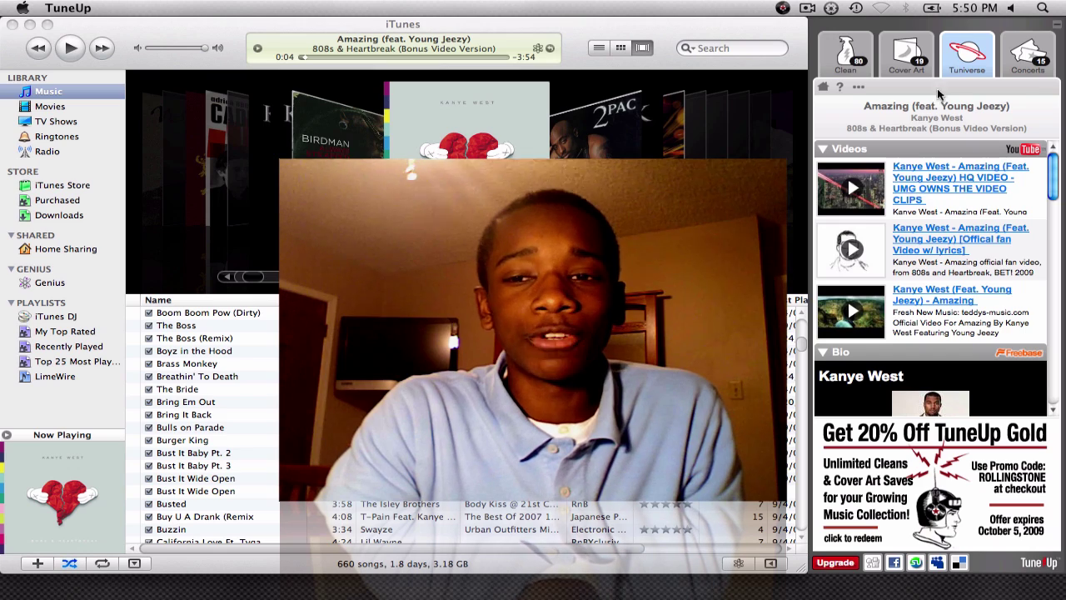
scroll(925, 169, "down", 10)
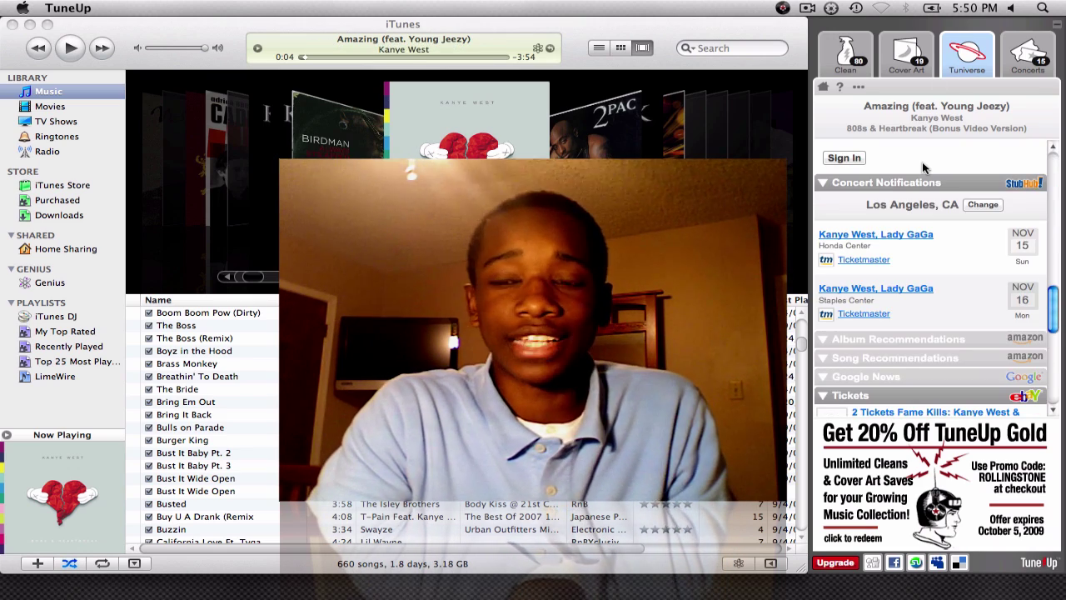
scroll(923, 166, "down", 1)
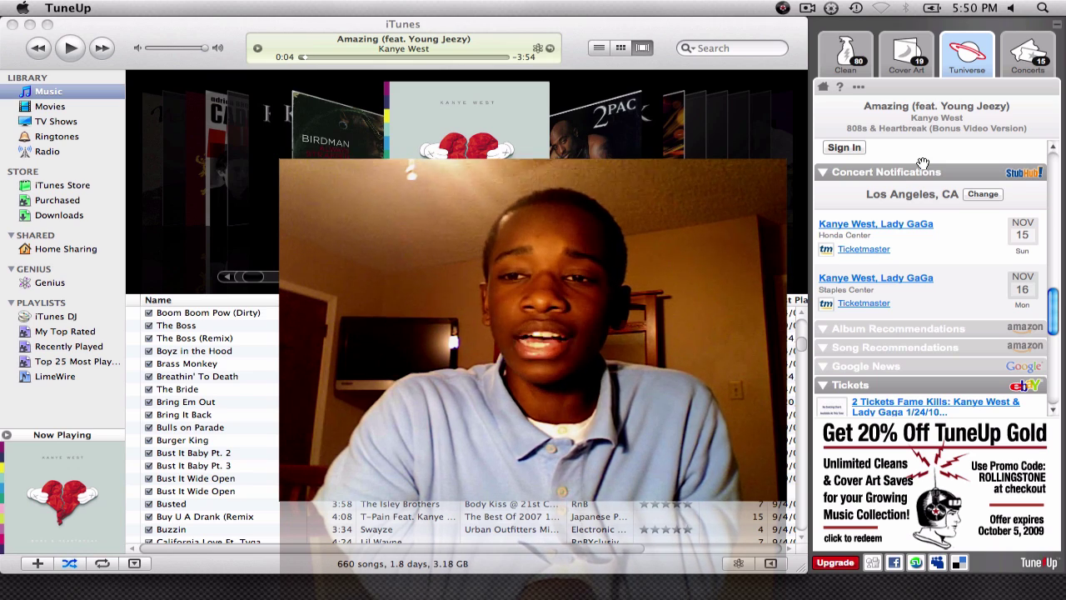
- Return to the Los Angeles, CA concert list and browse shows from October into April
left_click(1024, 73)
scroll(914, 174, "down", 15)
scroll(914, 175, "up", 15)
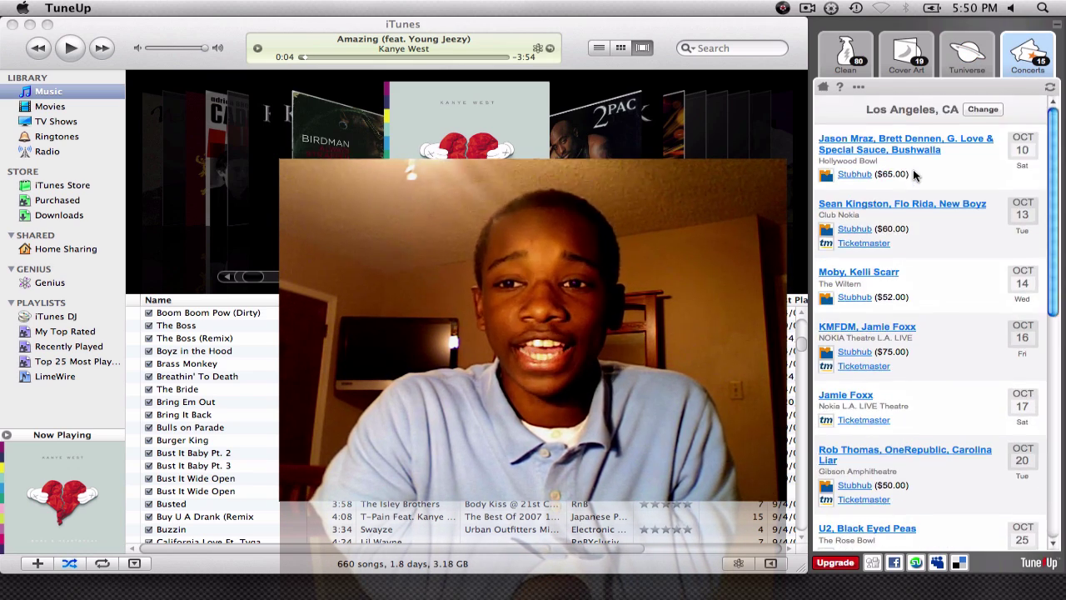
scroll(914, 174, "down", 15)
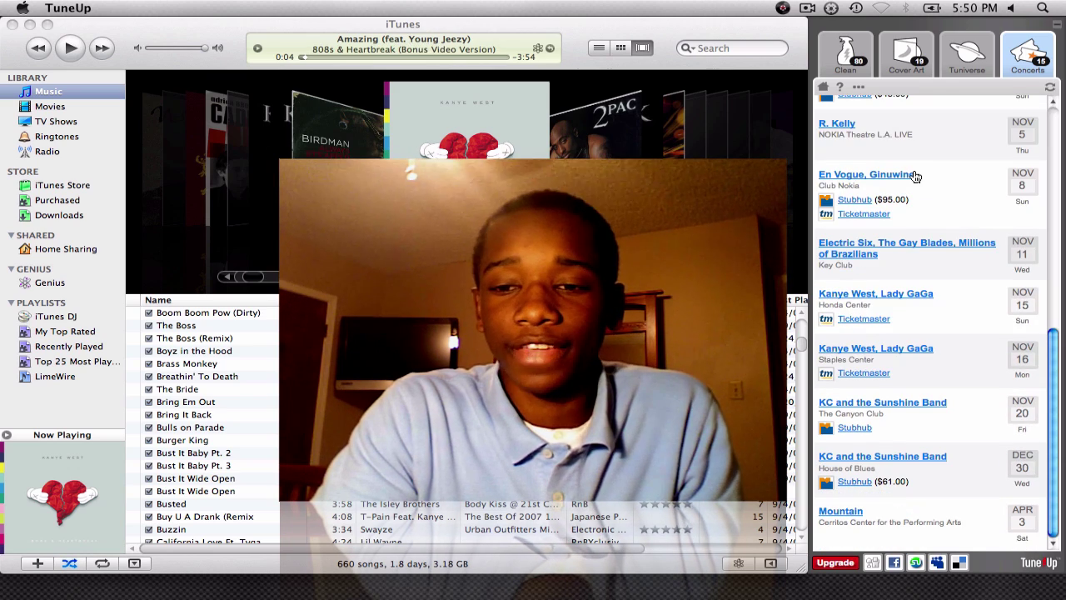
scroll(849, 406, "up", 15)
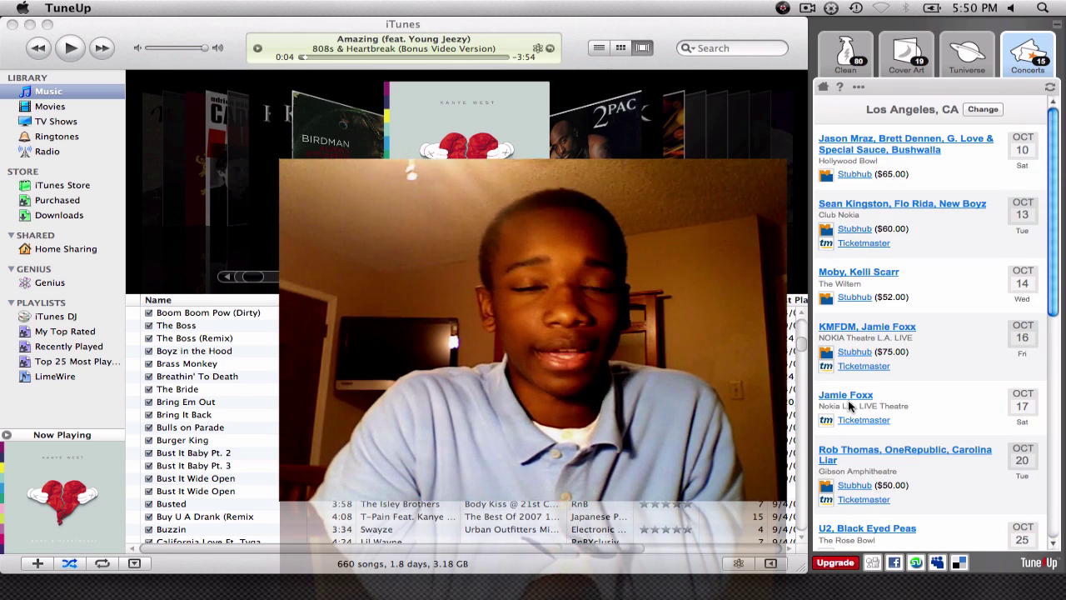